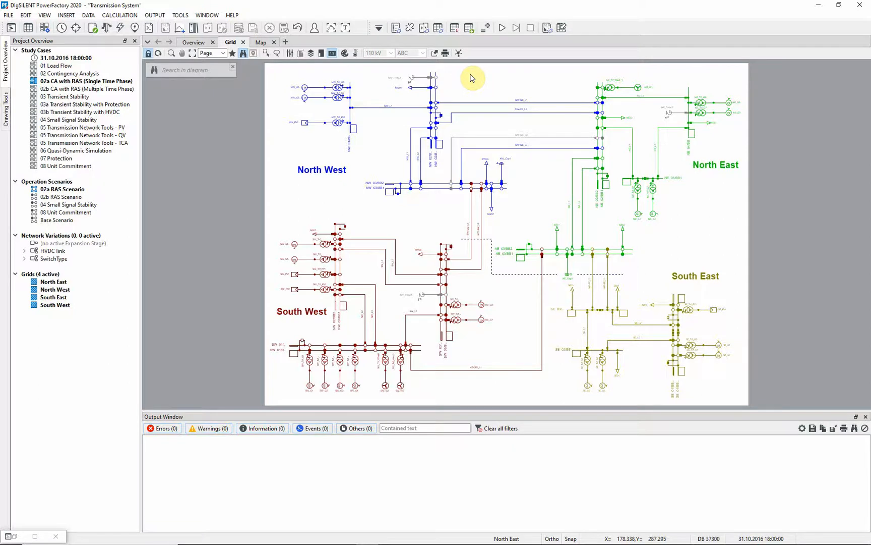
# Open the remedial action scheme "Gen drops for NE_L3 overload" from the RAS library and inspect its trigger condition "NE_L3 is overloaded"
pyautogui.click(469, 29)
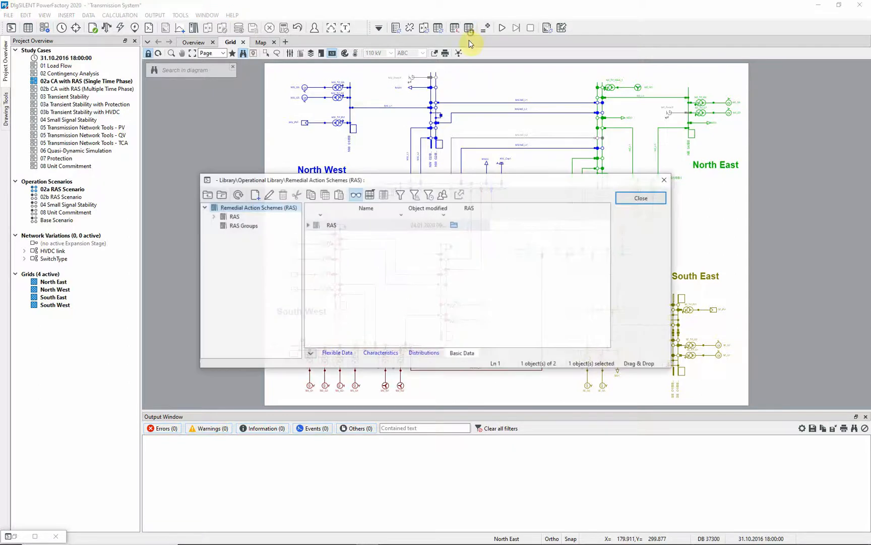
pyautogui.click(295, 216)
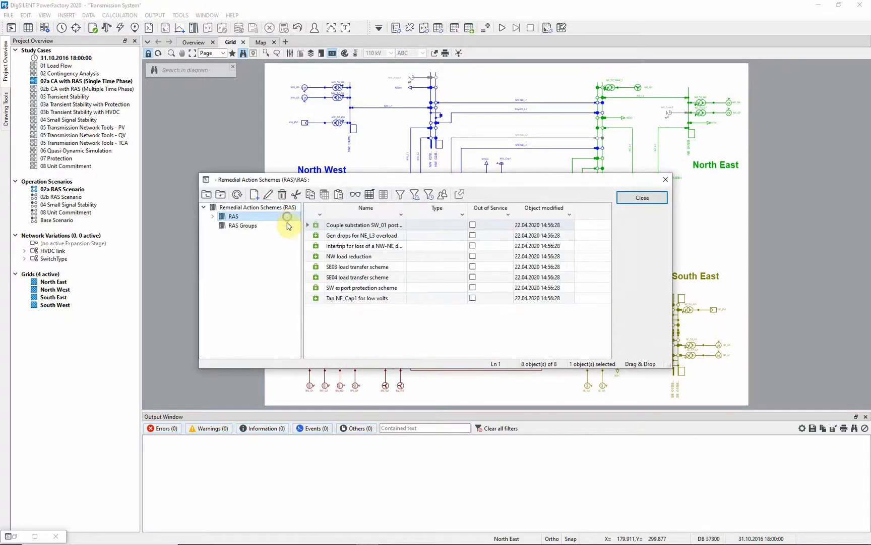
pyautogui.doubleClick(311, 235)
pyautogui.click(372, 287)
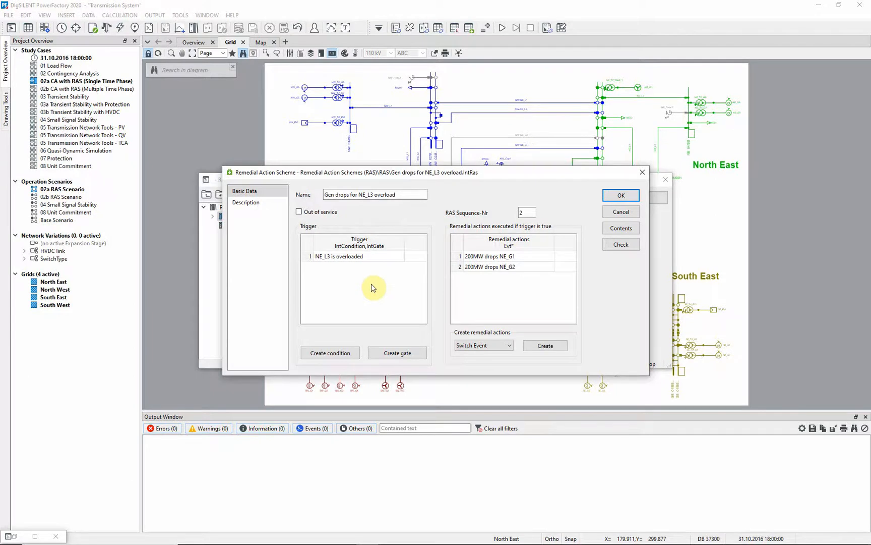
pyautogui.doubleClick(379, 257)
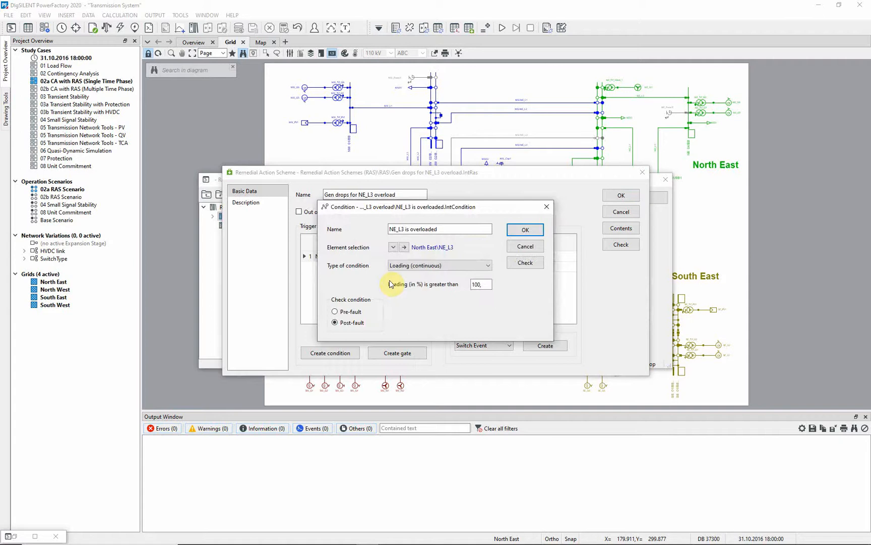
pyautogui.click(525, 230)
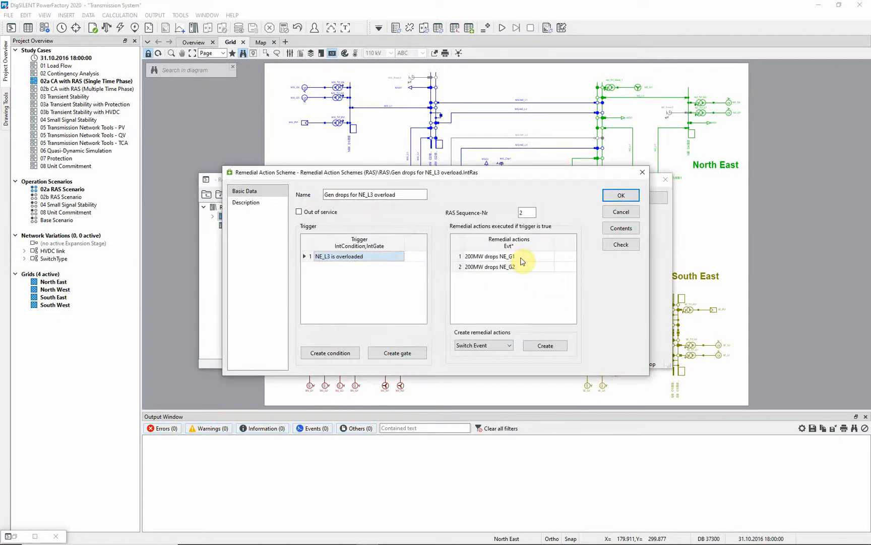
# Inspect the scheme's dispatch event "200MW drops NE_G1" without changing it, and close the remedial action scheme library
pyautogui.doubleClick(522, 257)
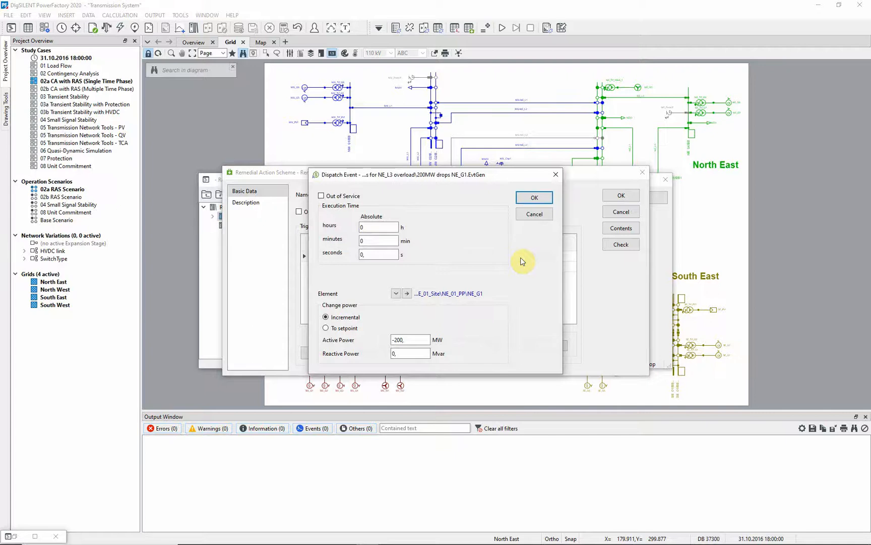
pyautogui.click(536, 214)
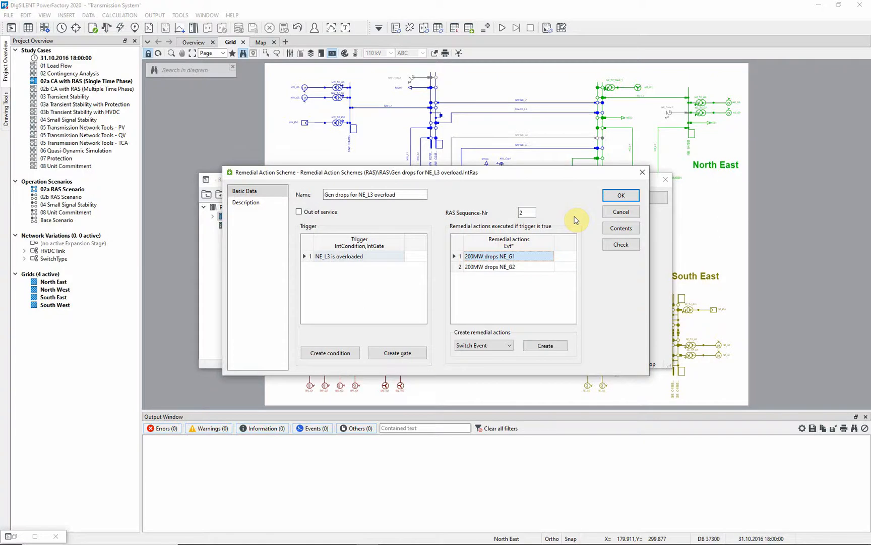
pyautogui.click(608, 214)
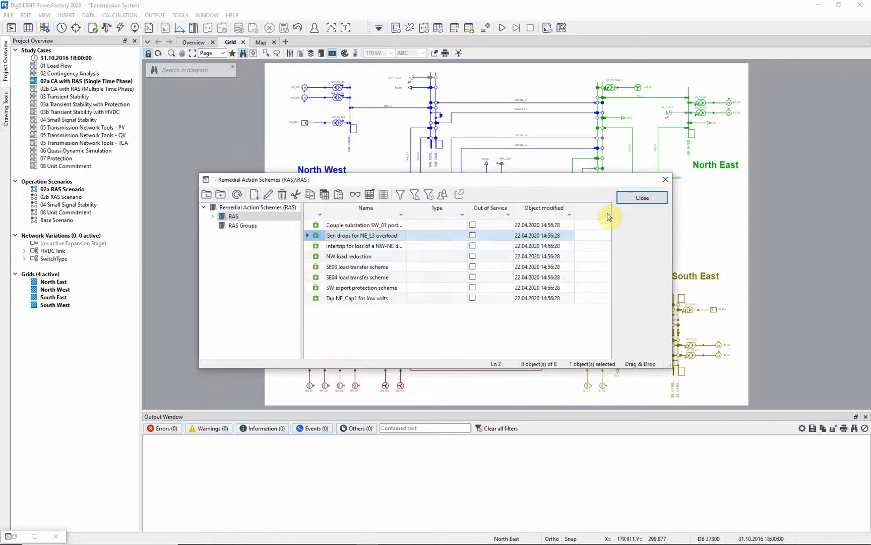
pyautogui.click(635, 198)
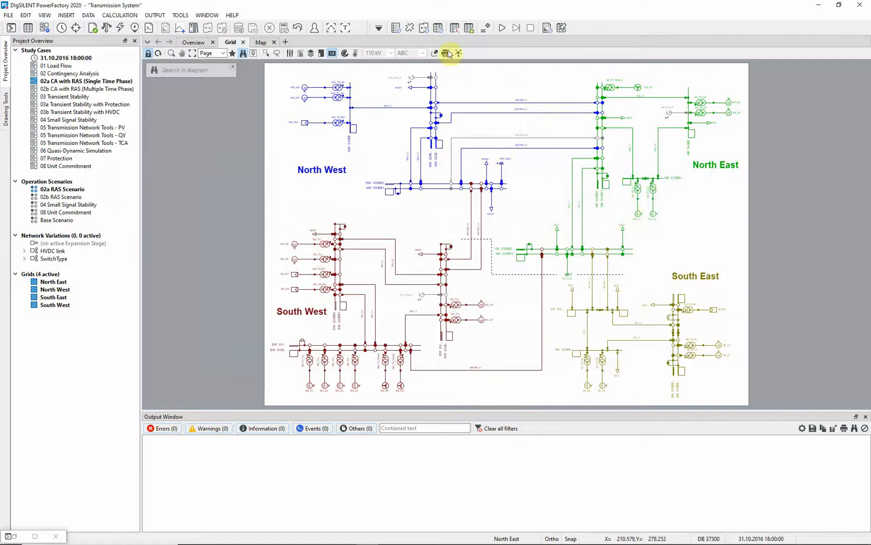
# Review the static contingency cases and run the contingency analysis with AC load flow, without considering remedial action schemes
pyautogui.click(410, 28)
pyautogui.click(379, 267)
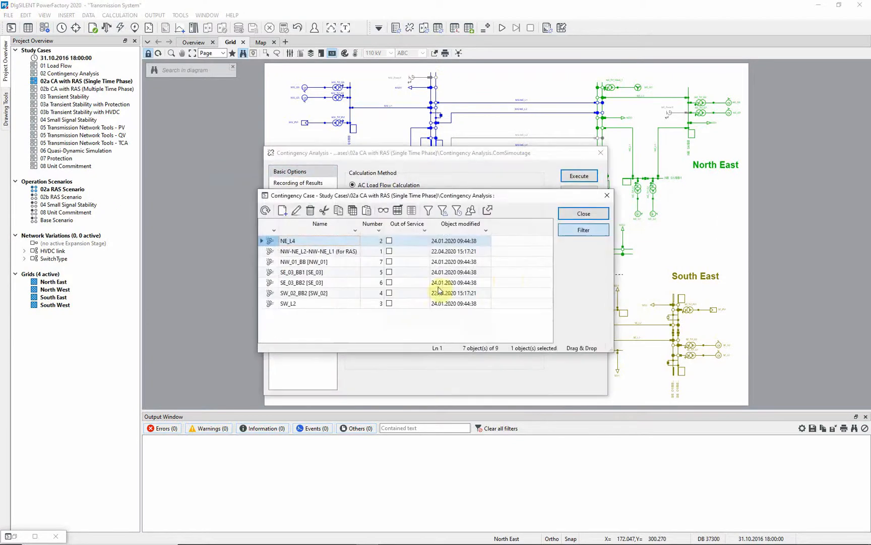
pyautogui.click(584, 214)
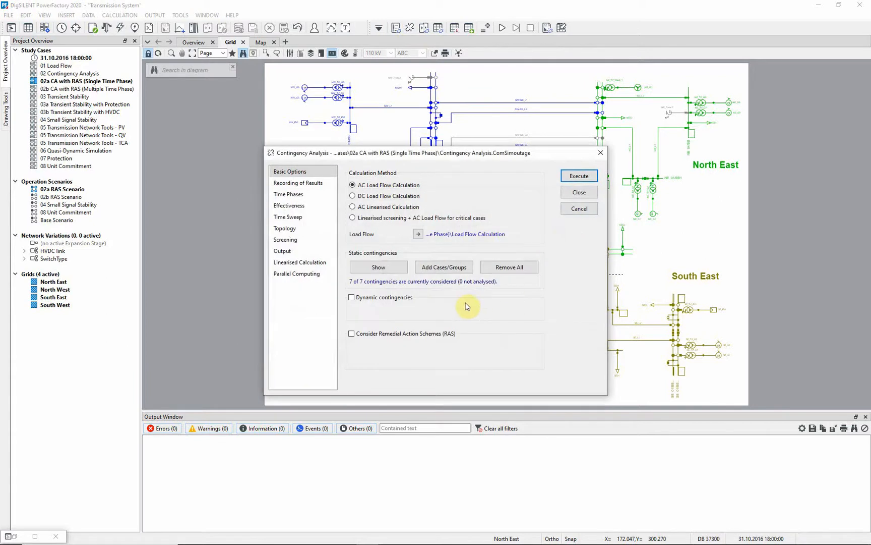
pyautogui.click(583, 176)
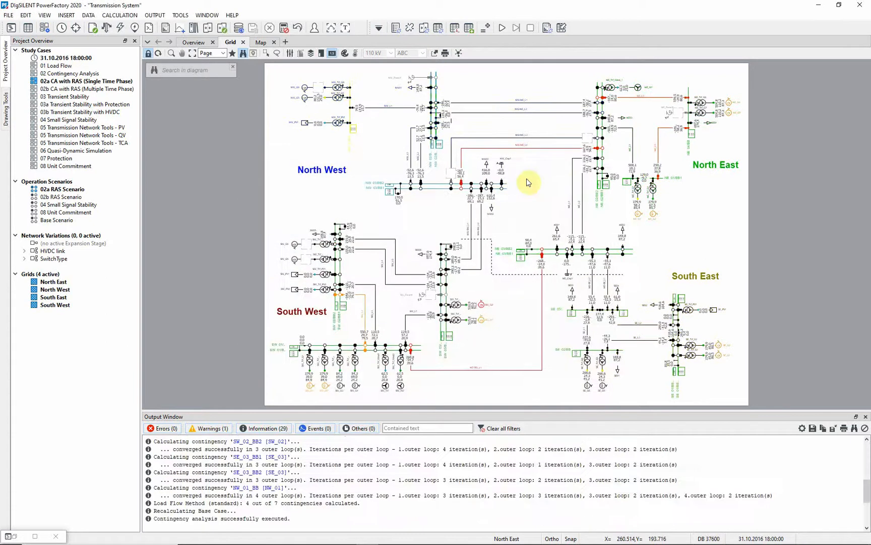
# Inspect the North East grid results and generate the AC contingency report of all loading violations, closing it after review
pyautogui.click(171, 53)
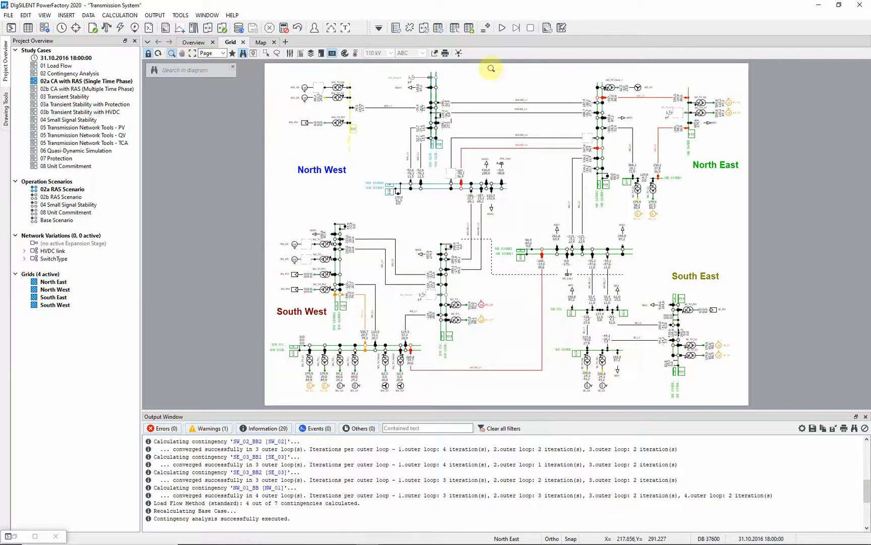
pyautogui.moveTo(491, 68); pyautogui.dragTo(760, 275)
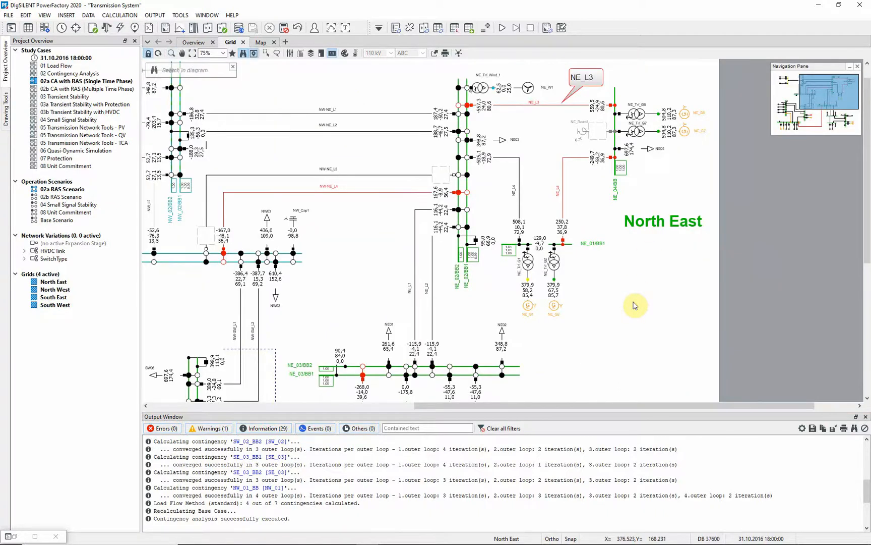
pyautogui.click(547, 28)
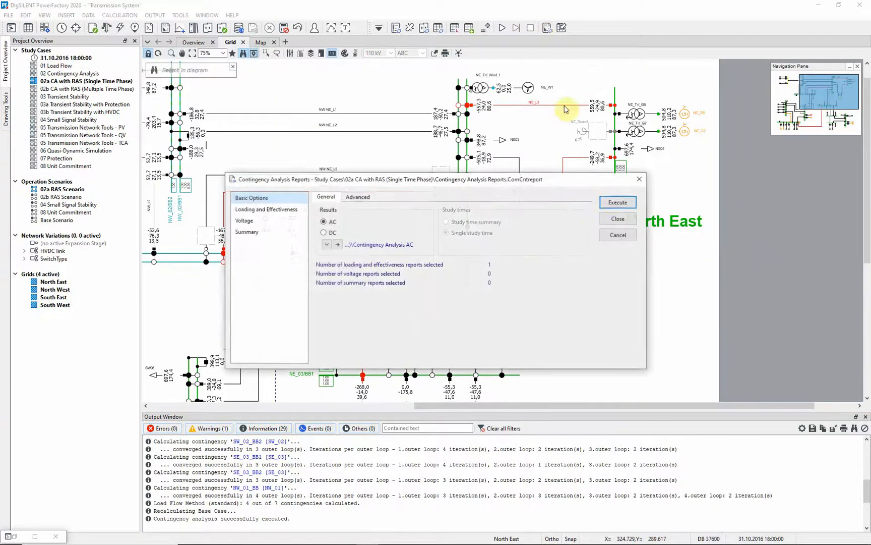
pyautogui.click(612, 201)
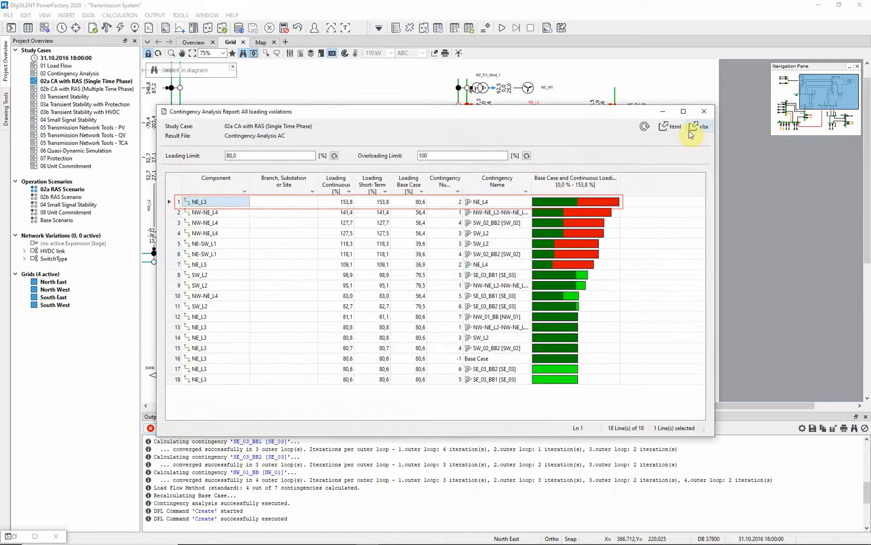
pyautogui.click(704, 111)
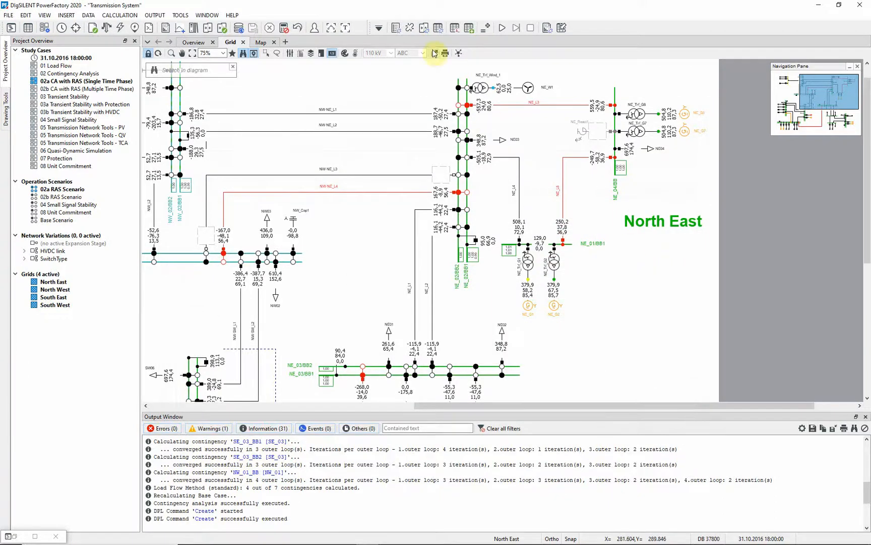
# Enable Remedial Action Schemes in the contingency analysis and add the scheme "Gen drops for NE_L3 overload"
pyautogui.click(409, 27)
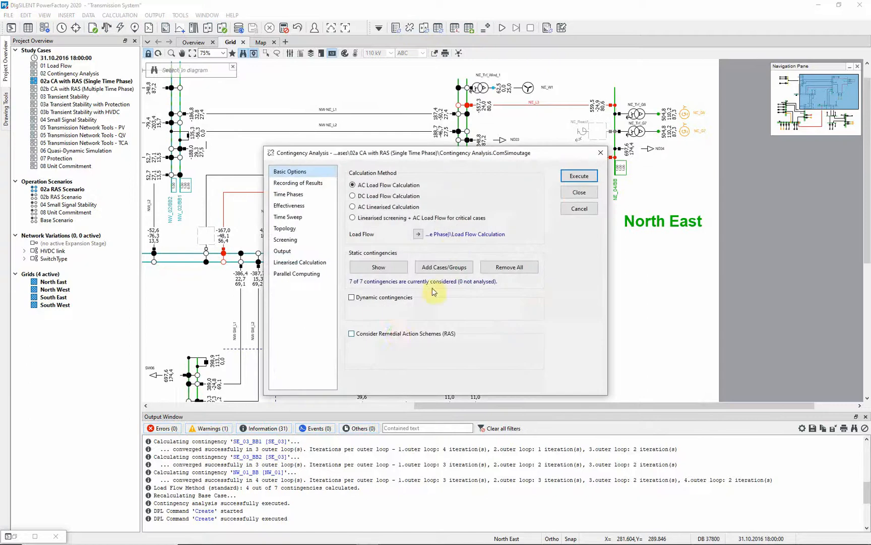
pyautogui.click(396, 333)
pyautogui.click(438, 348)
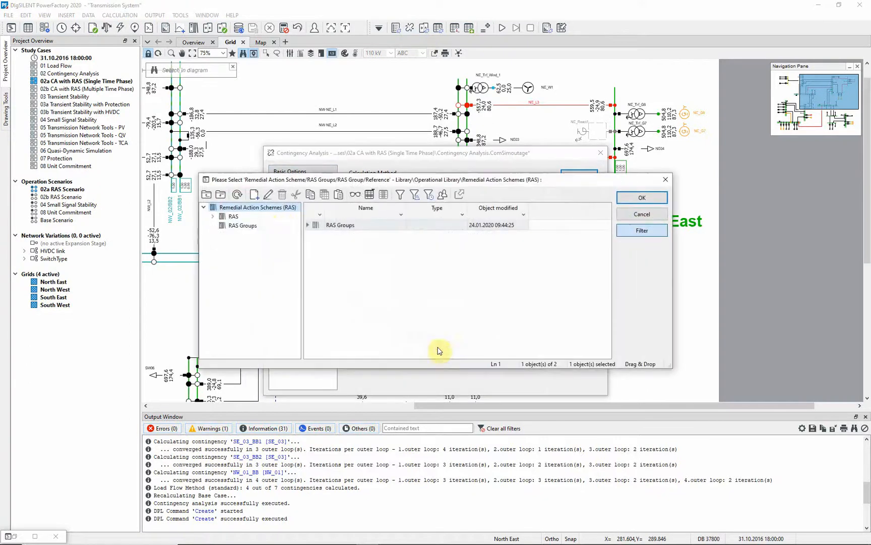
pyautogui.click(284, 216)
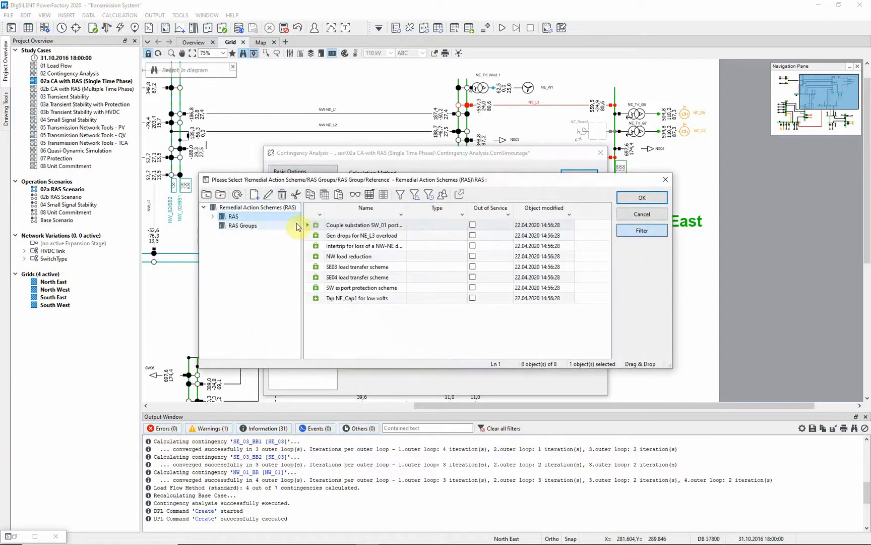
pyautogui.click(316, 236)
pyautogui.click(627, 197)
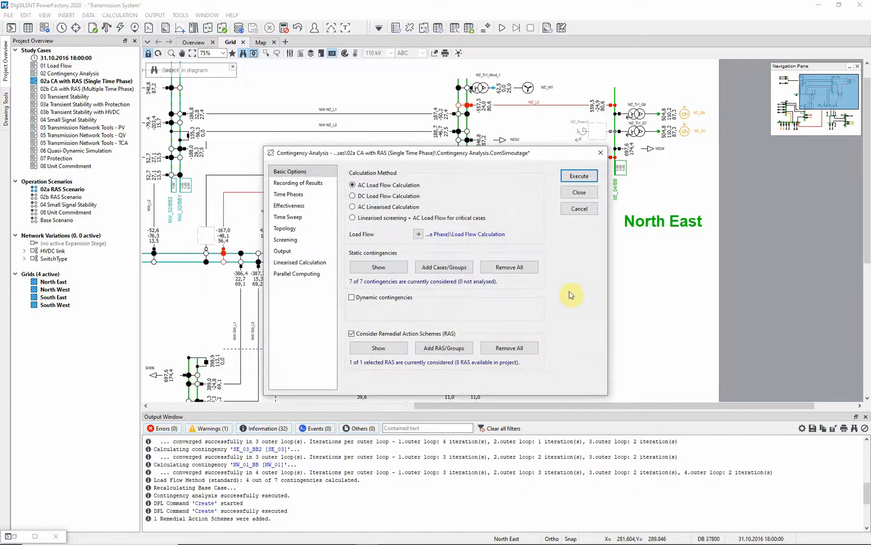
# Enable showing the triggered RAS for each contingency in the output window and run the contingency analysis
pyautogui.click(302, 251)
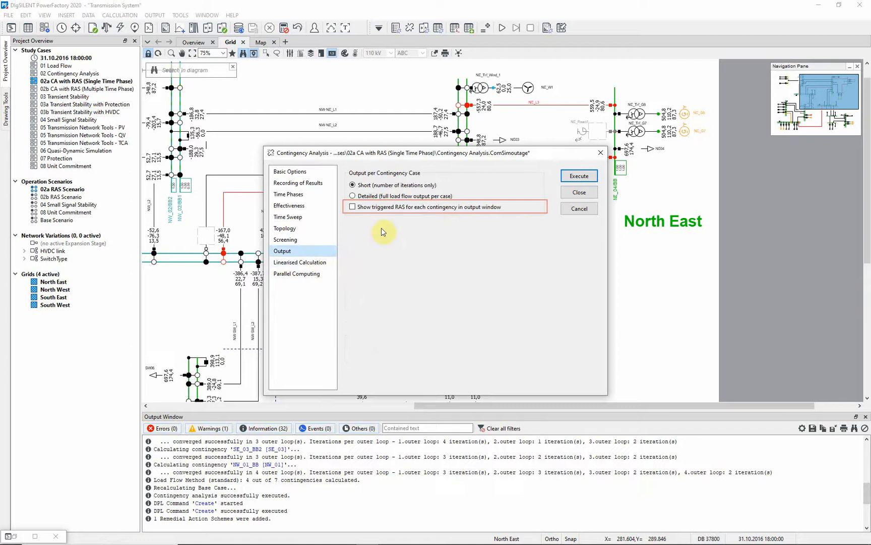
pyautogui.click(353, 208)
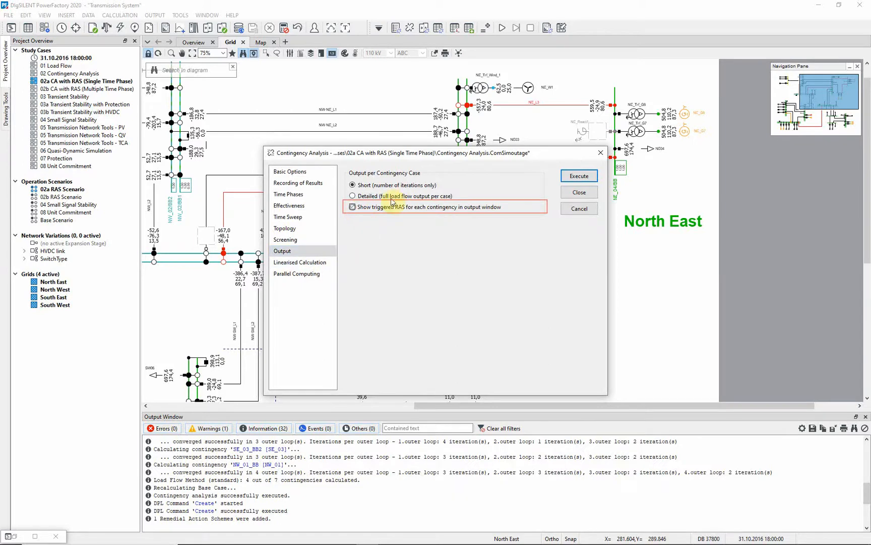
pyautogui.click(593, 174)
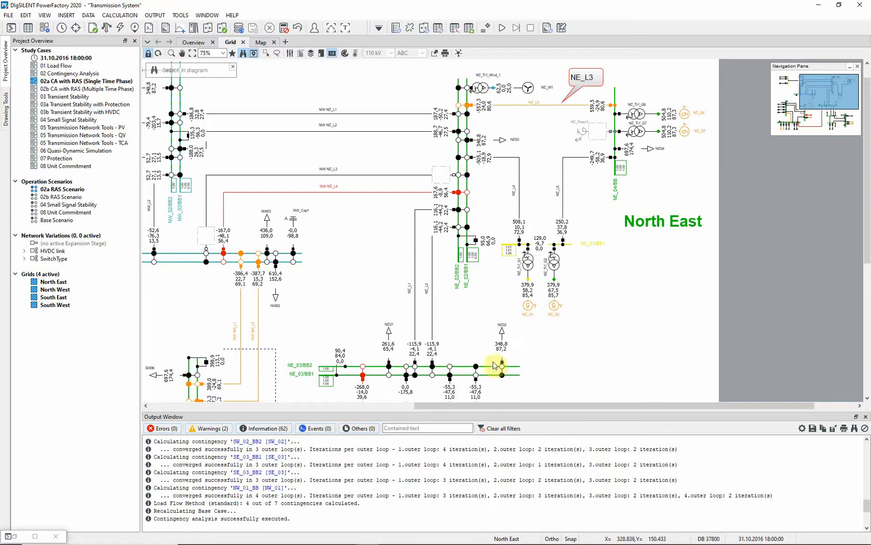
# Filter the output messages by "trigger", then clear the filter and examine the full log around the triggered scheme
pyautogui.click(409, 425)
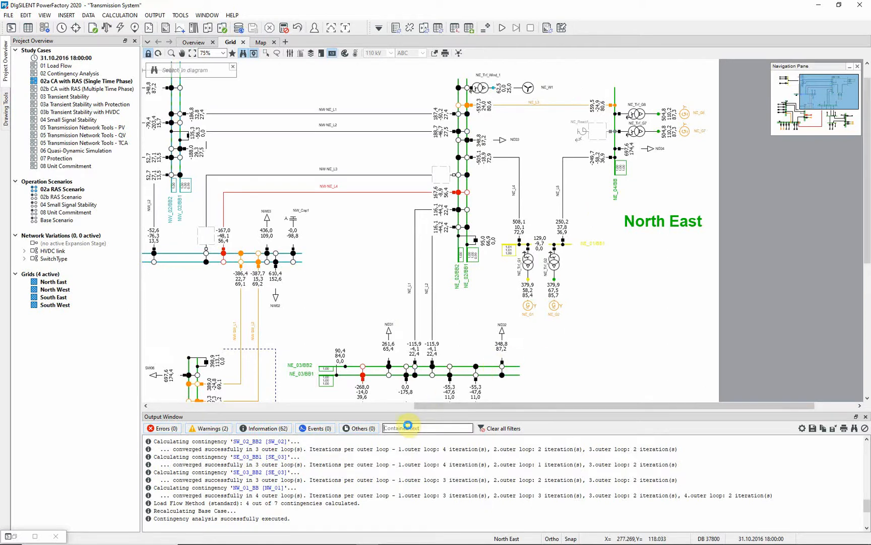
pyautogui.write('trigger')
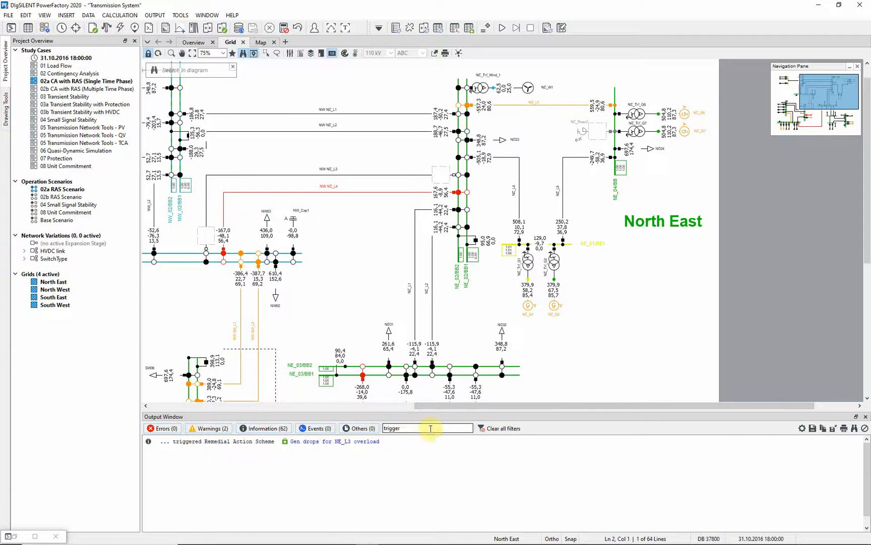
pyautogui.click(488, 429)
pyautogui.scroll(4, 512, 449)
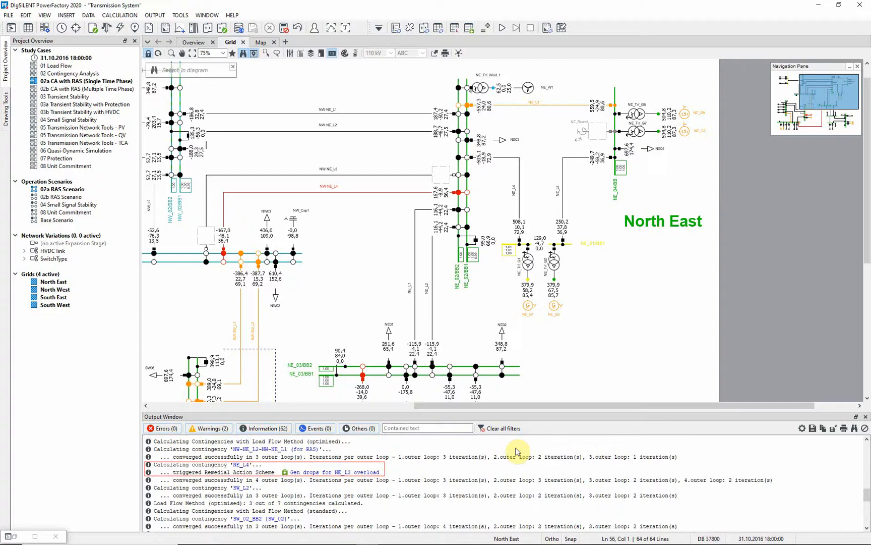
pyautogui.scroll(-8, 518, 451)
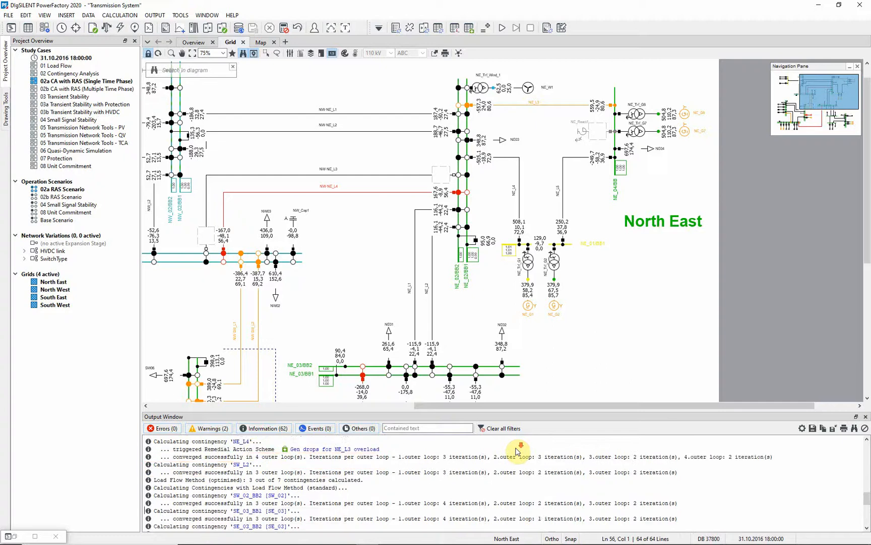
# Add the schemes from "Couple substation SW_01 post-fault" through "SW export protection scheme" to the contingency analysis, rerun it and review the log
pyautogui.click(424, 29)
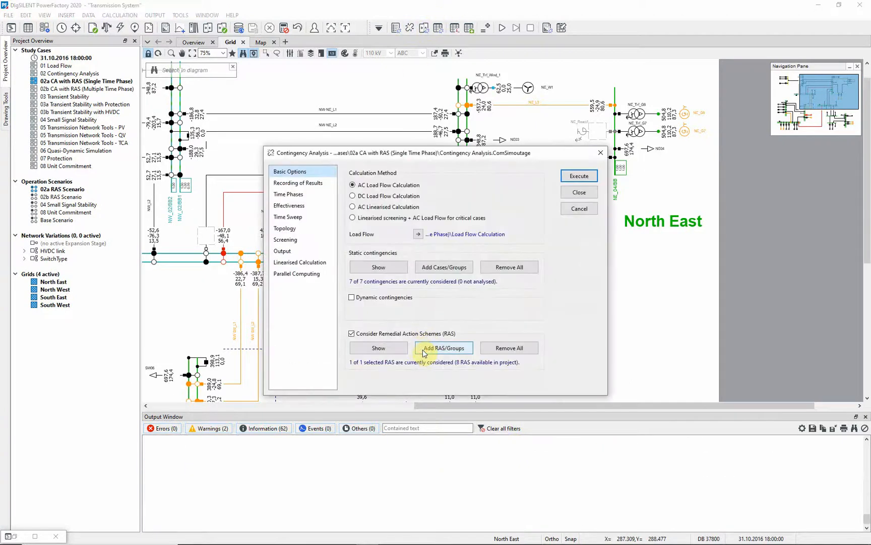
pyautogui.click(424, 348)
pyautogui.click(252, 217)
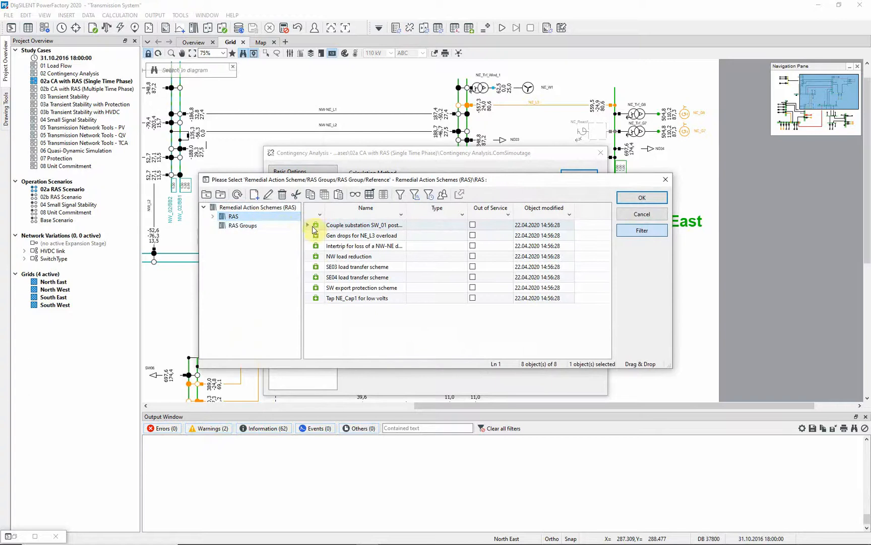
pyautogui.moveTo(313, 226); pyautogui.dragTo(315, 298)
pyautogui.click(639, 198)
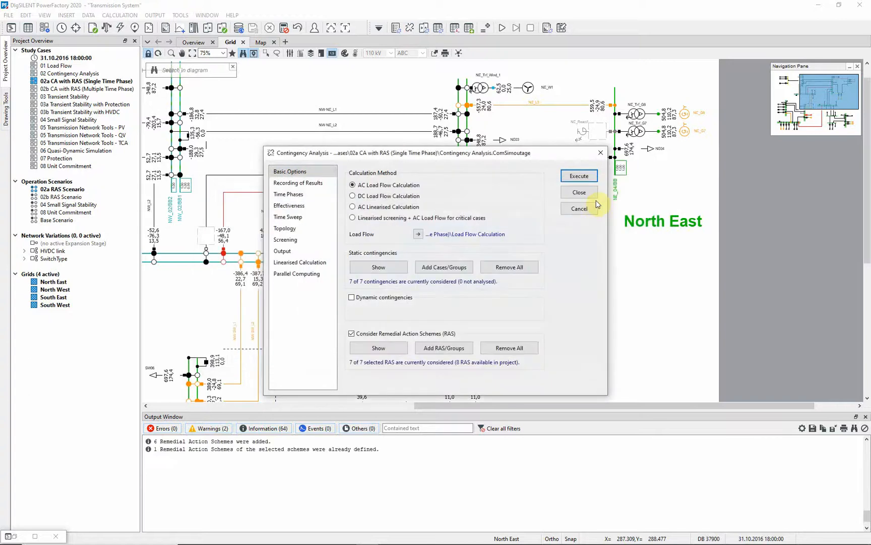
pyautogui.click(578, 175)
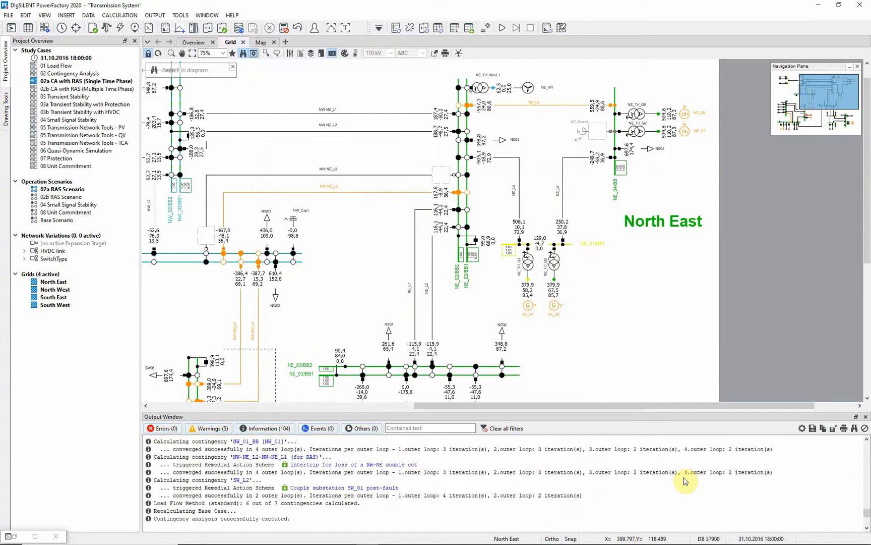
pyautogui.scroll(3, 686, 480)
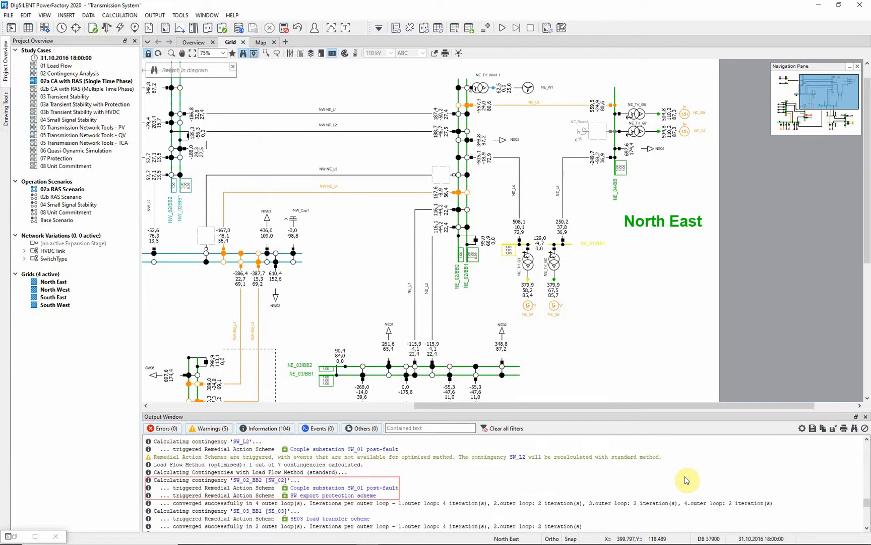
pyautogui.scroll(-5, 686, 480)
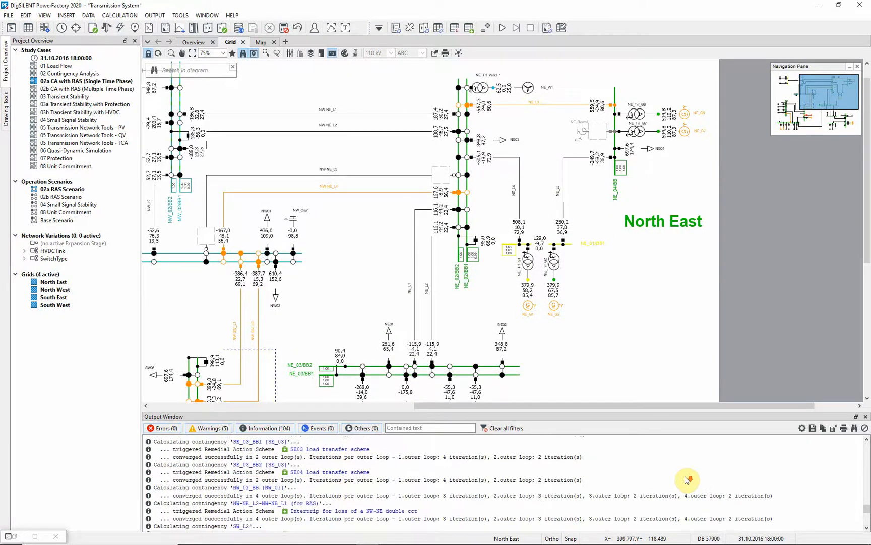
# Examine the scheme "Intertrip for loss of a NW-NE double cct", including its breaker triggers and the "Trip NE_G1" switch event
pyautogui.click(471, 30)
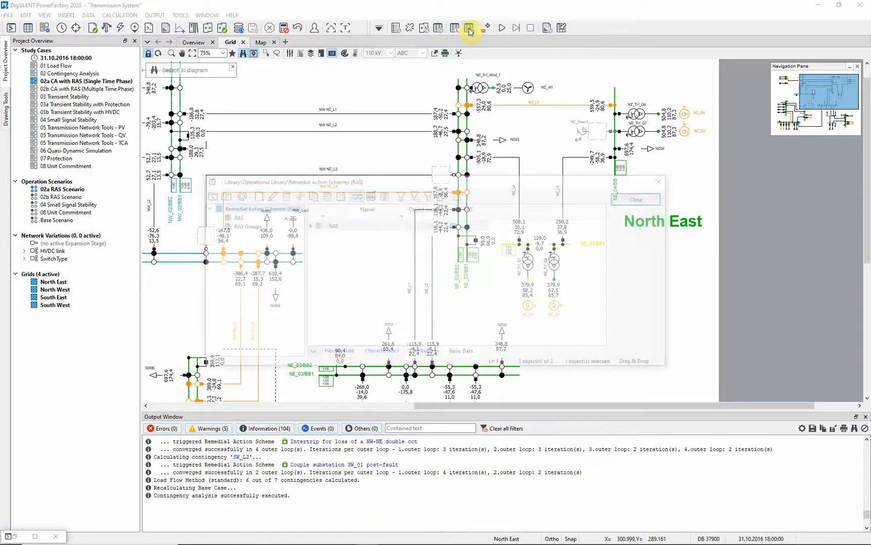
pyautogui.click(234, 216)
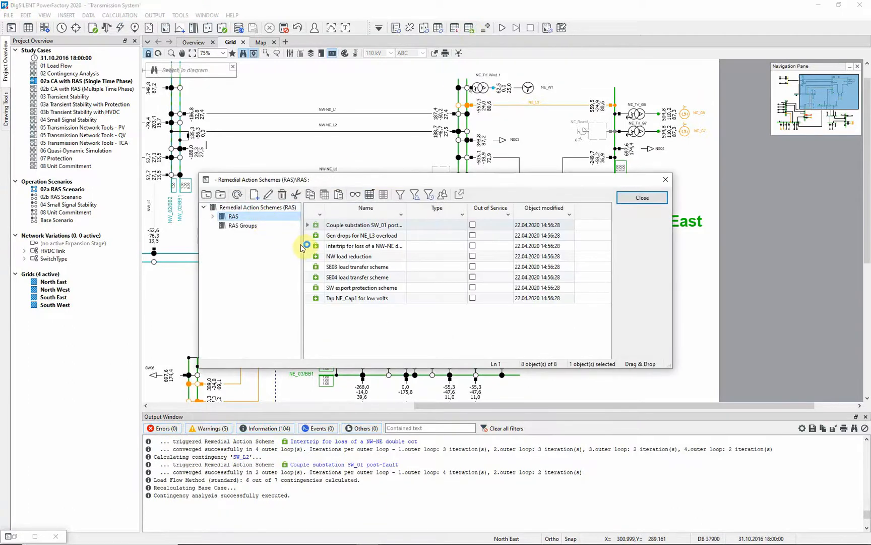
pyautogui.doubleClick(322, 247)
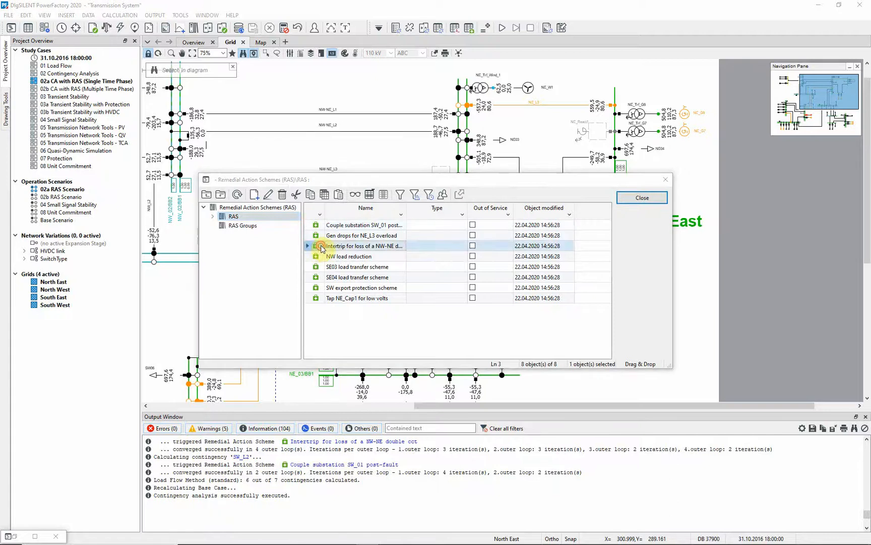
pyautogui.click(399, 269)
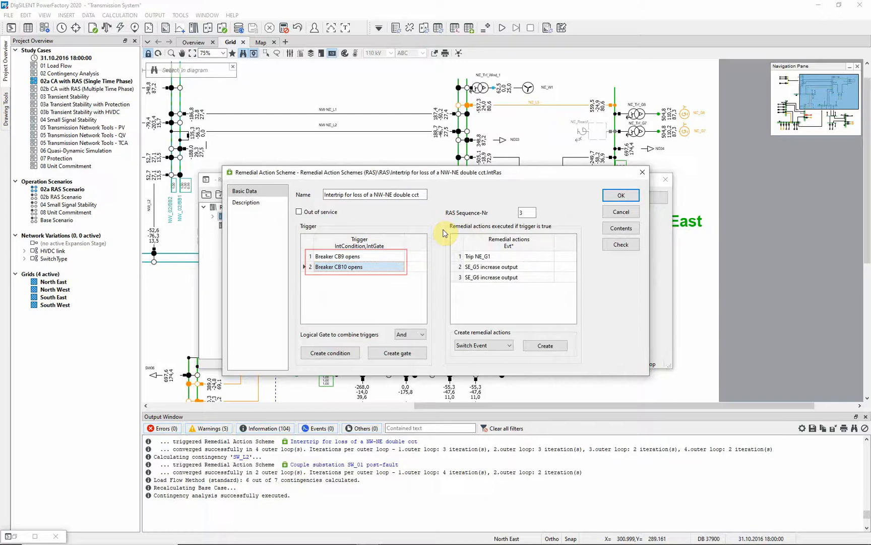
pyautogui.doubleClick(506, 257)
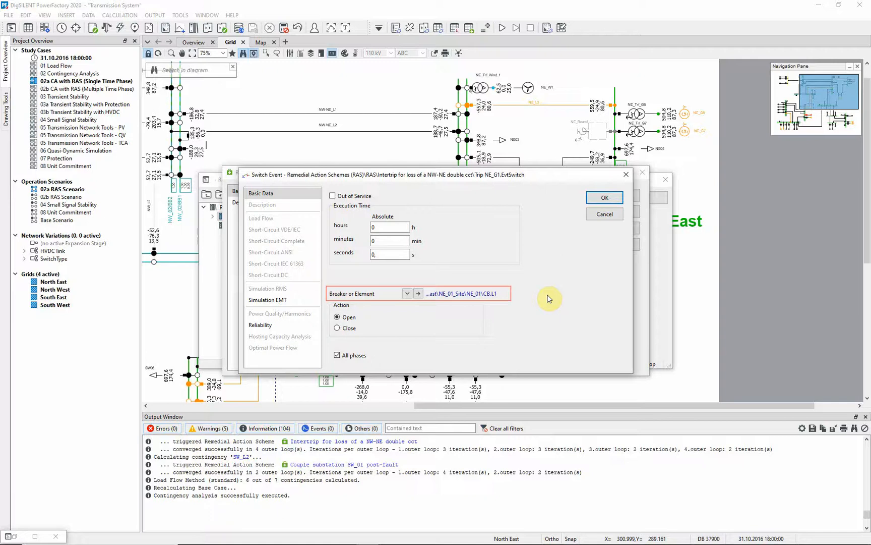
pyautogui.click(591, 215)
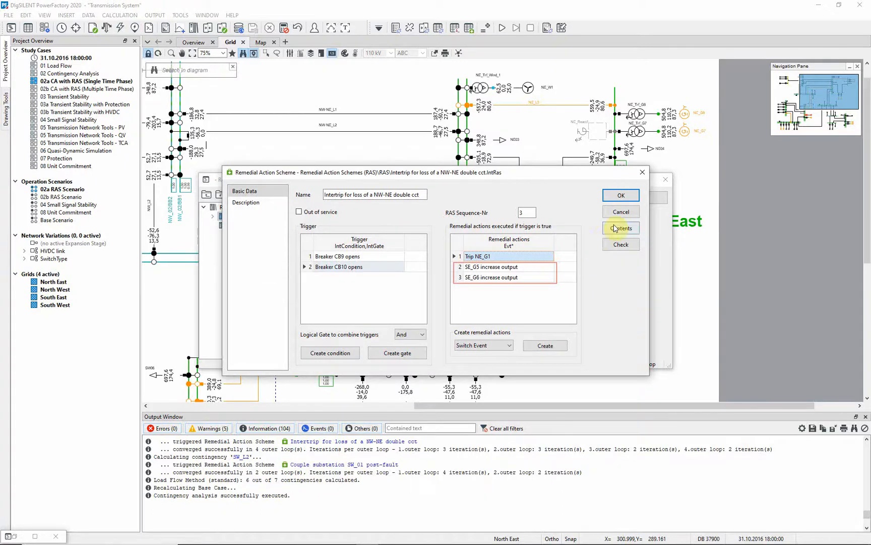
pyautogui.click(621, 195)
pyautogui.click(626, 198)
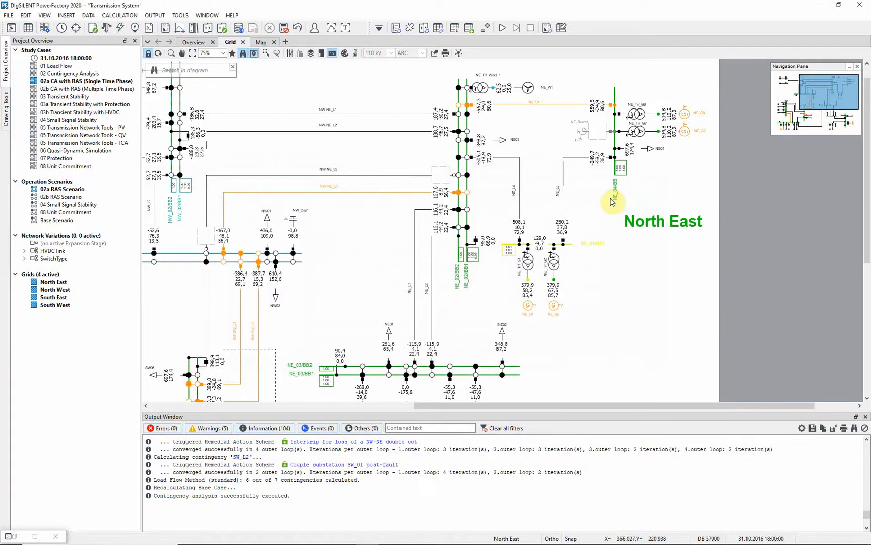
# Reset the calculation results and inspect the thermal rating assigned to line NW-NE_L4
pyautogui.click(284, 29)
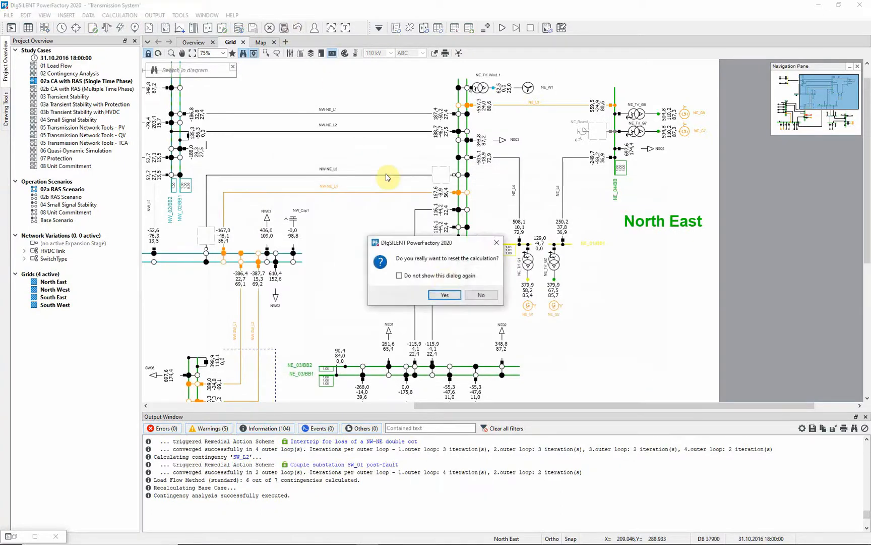
pyautogui.click(444, 294)
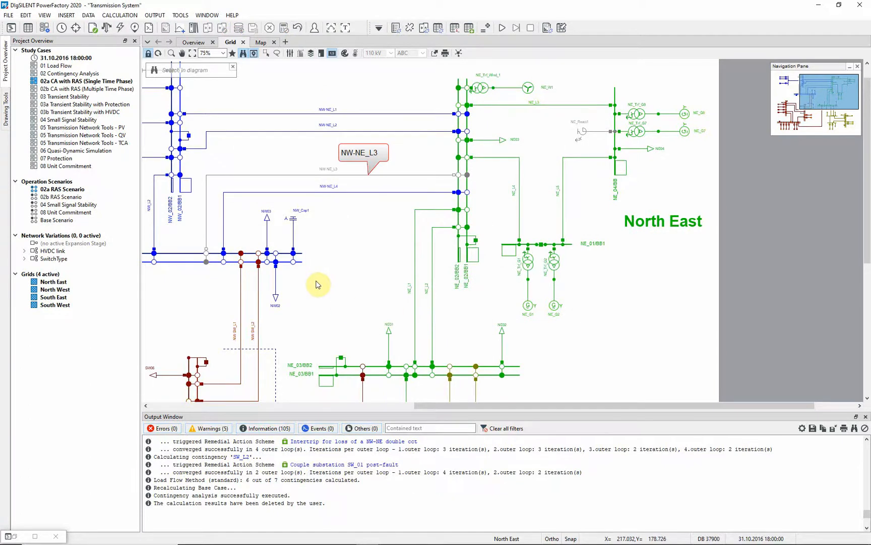
pyautogui.doubleClick(335, 192)
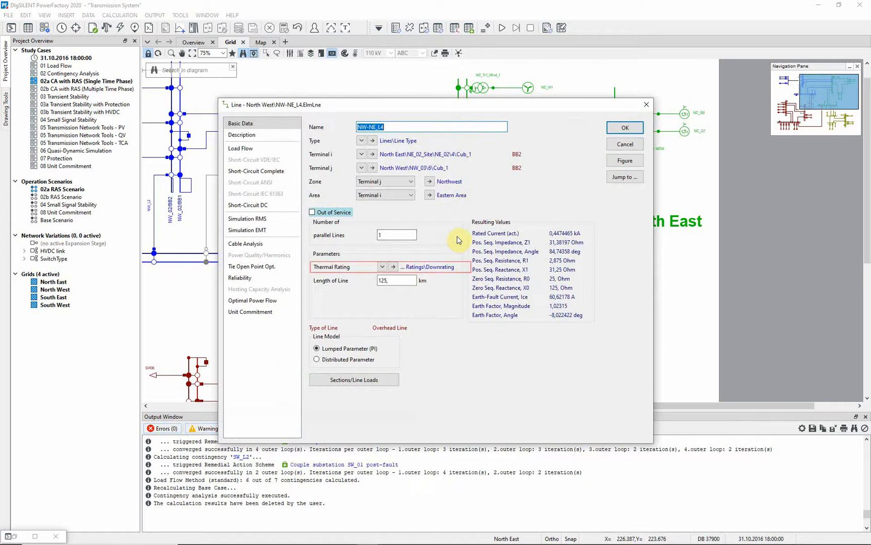
pyautogui.click(620, 128)
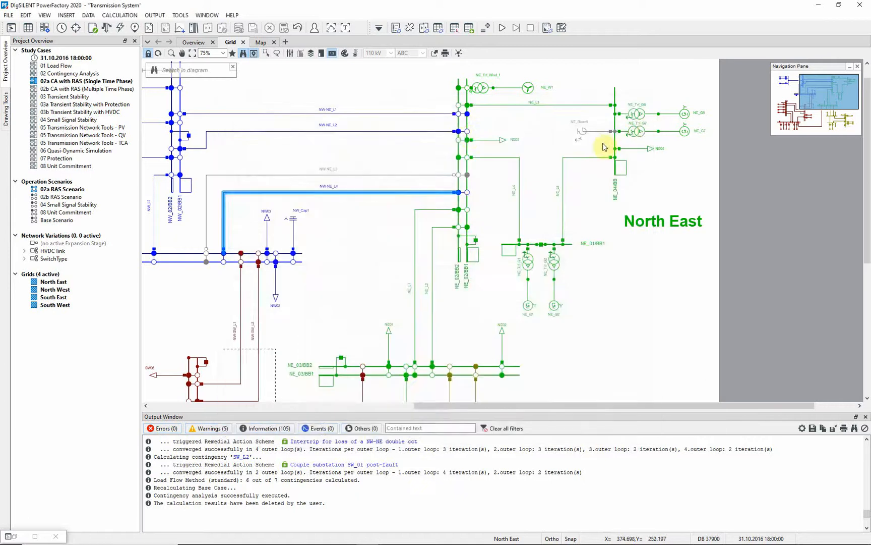
# With Remedial Action Schemes disabled in the contingency analysis, execute a single contingency for lines NW-NE_L1 and NW-NE_L2 and check NW-NE_L4's loading
pyautogui.moveTo(370, 101); pyautogui.dragTo(396, 154)
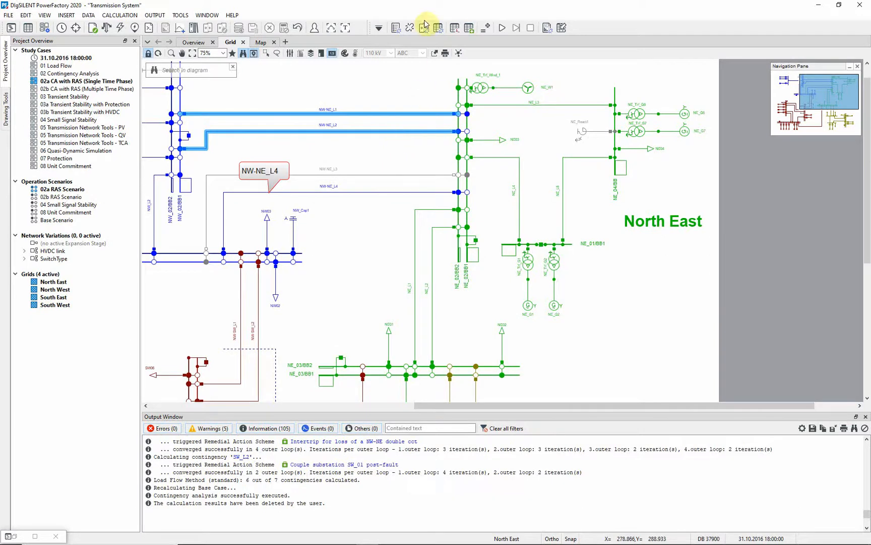
pyautogui.click(409, 28)
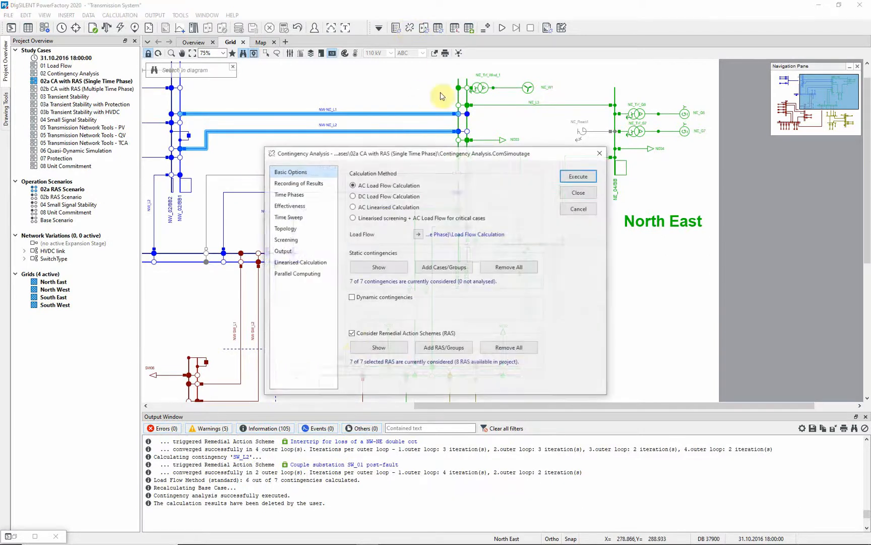
pyautogui.click(352, 333)
pyautogui.click(580, 192)
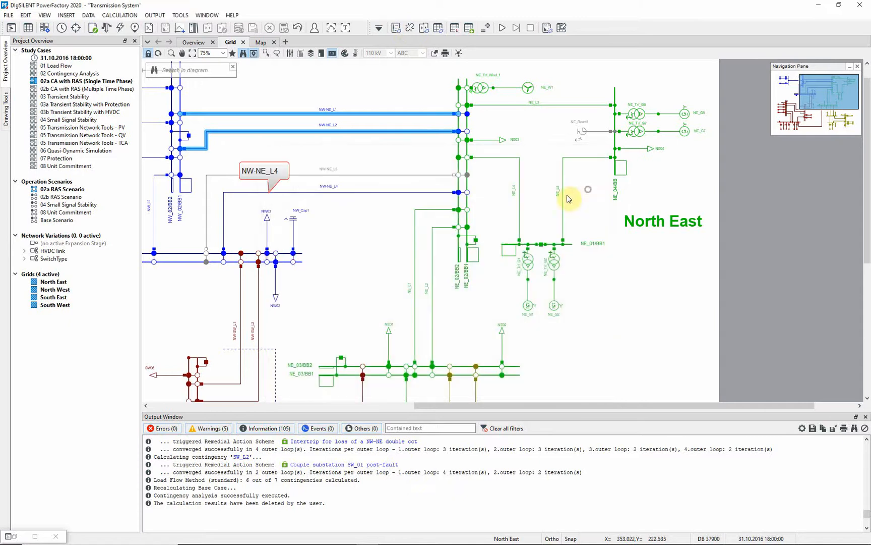
pyautogui.rightClick(384, 135)
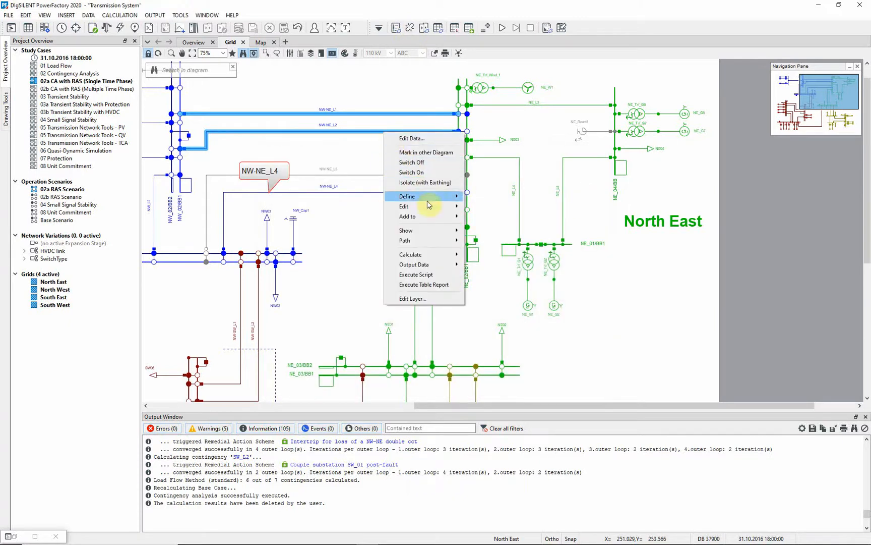
pyautogui.moveTo(453, 260)
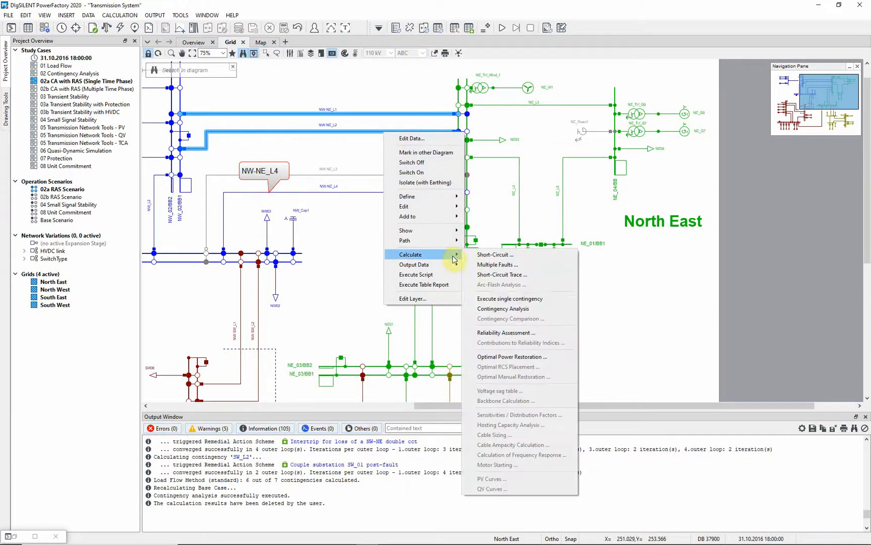
pyautogui.click(538, 299)
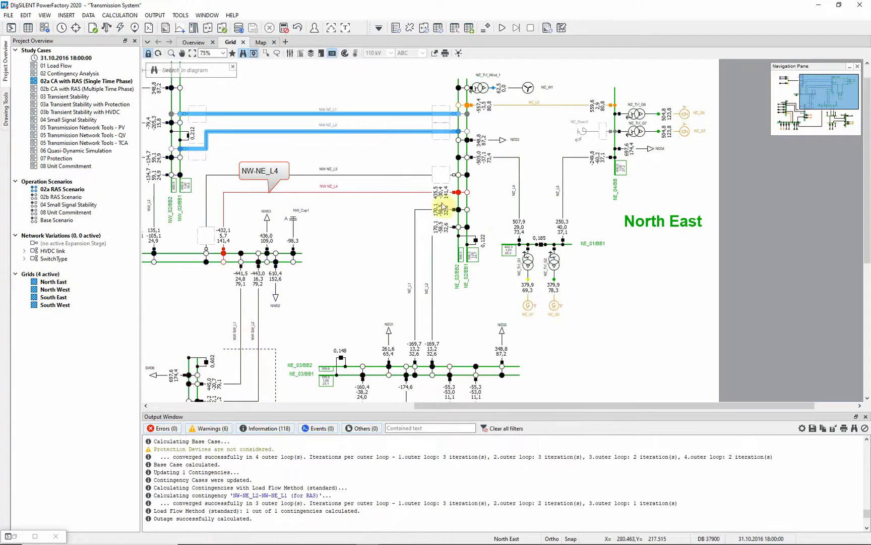
pyautogui.moveTo(441, 197)
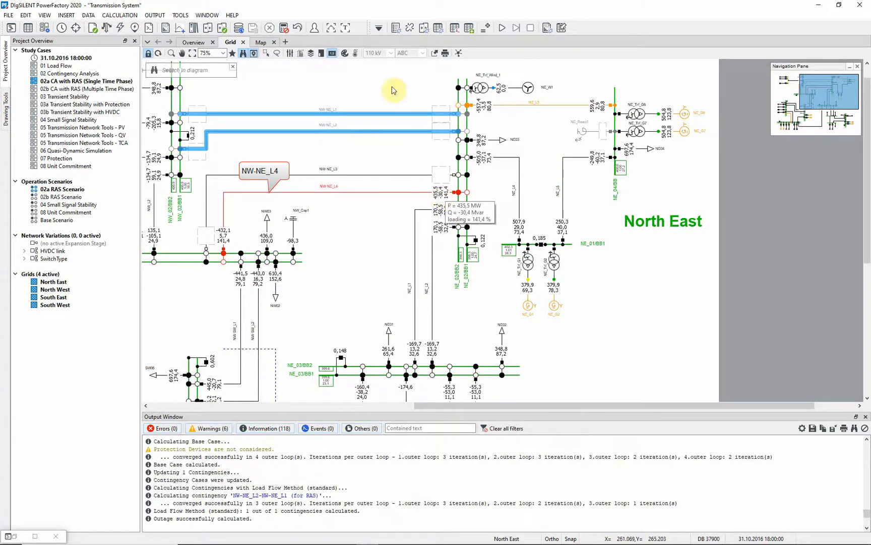
# Re-enable Remedial Action Schemes in the contingency analysis and execute the single contingency for lines NW-NE_L1 and NW-NE_L2 again
pyautogui.click(409, 27)
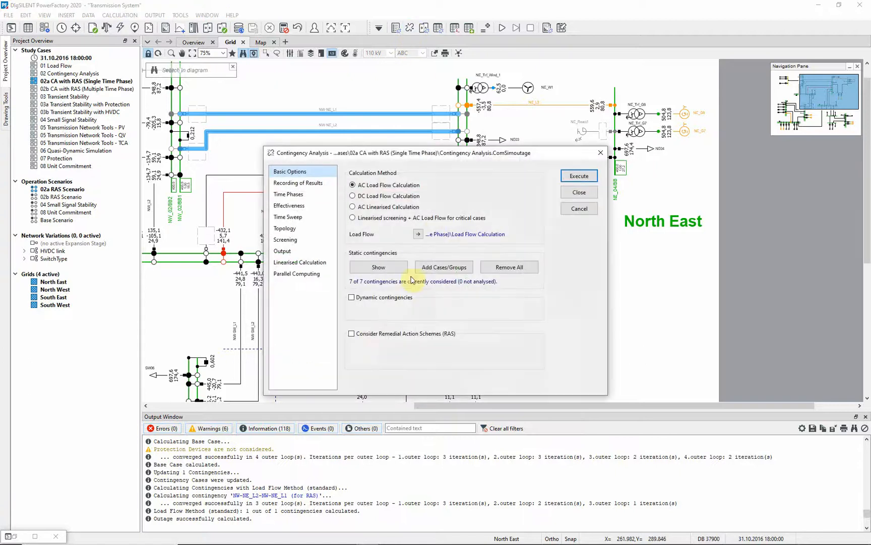
pyautogui.click(367, 333)
pyautogui.click(574, 194)
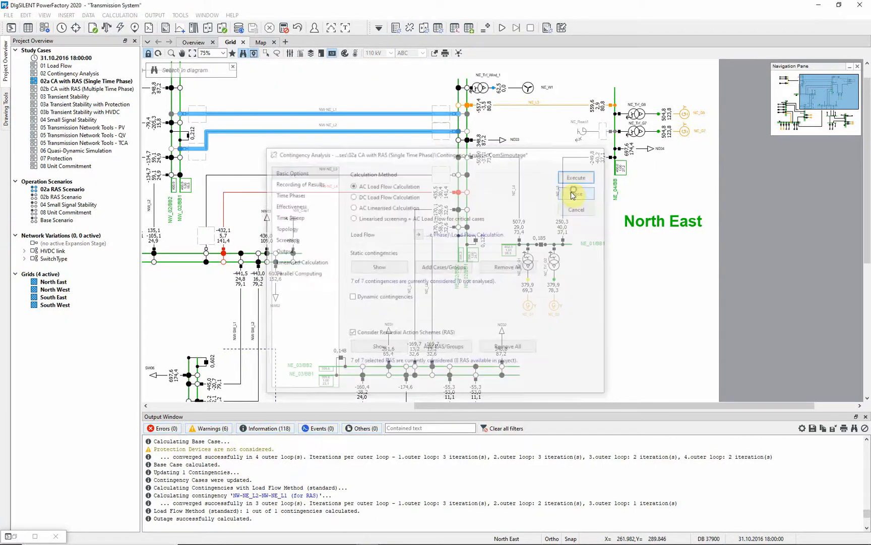
pyautogui.rightClick(336, 132)
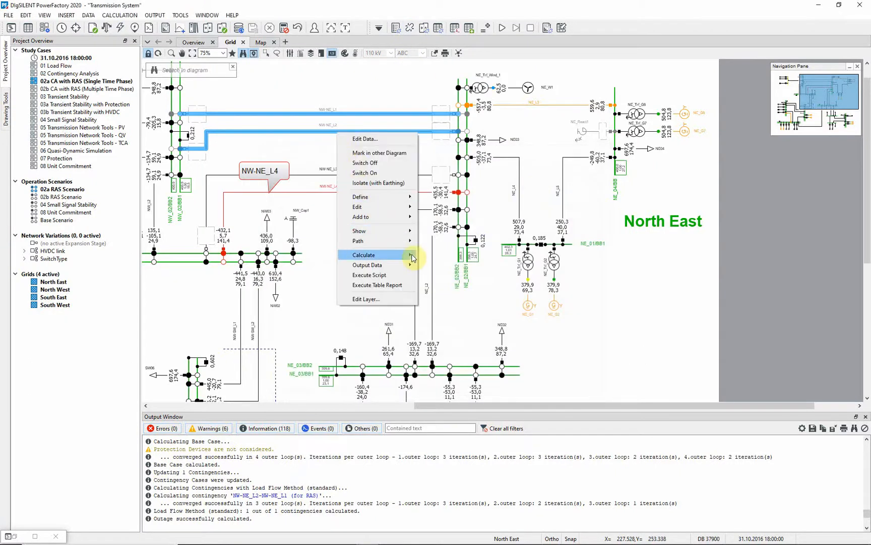
pyautogui.moveTo(401, 255)
pyautogui.click(476, 298)
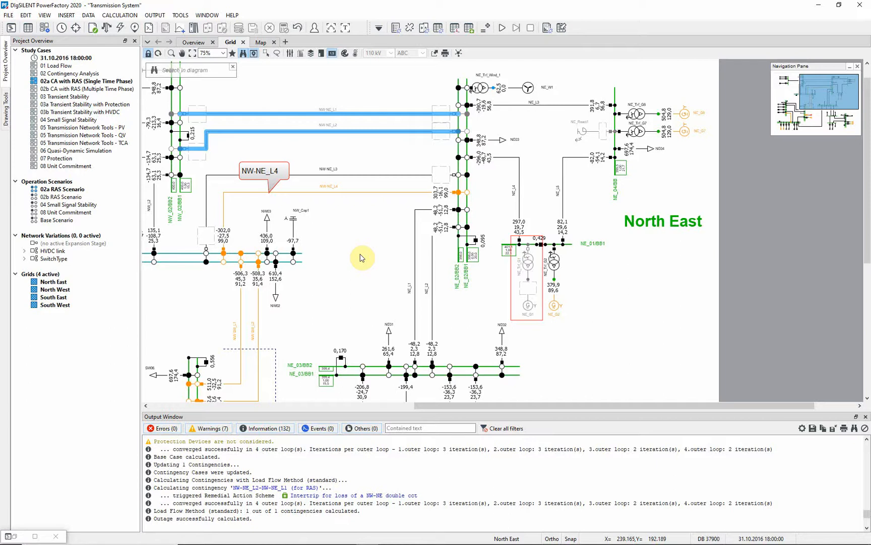
# Open the remedial action scheme "NW load reduction" from the RAS library and examine its "BB fault" trigger condition
pyautogui.click(469, 29)
pyautogui.click(270, 217)
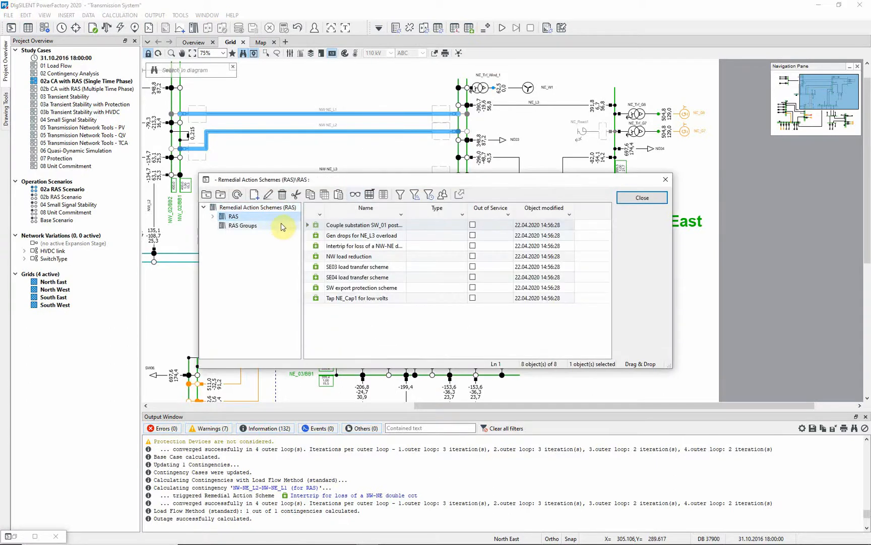
pyautogui.doubleClick(317, 256)
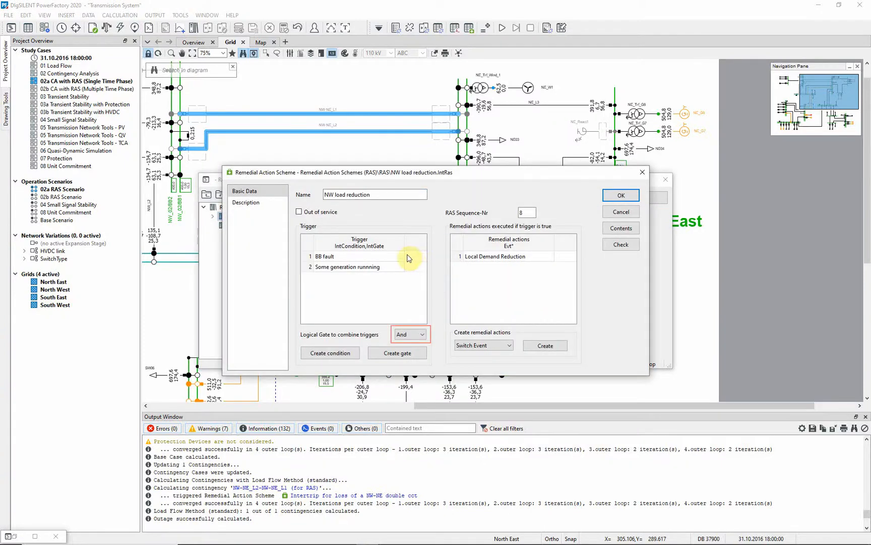
pyautogui.doubleClick(353, 256)
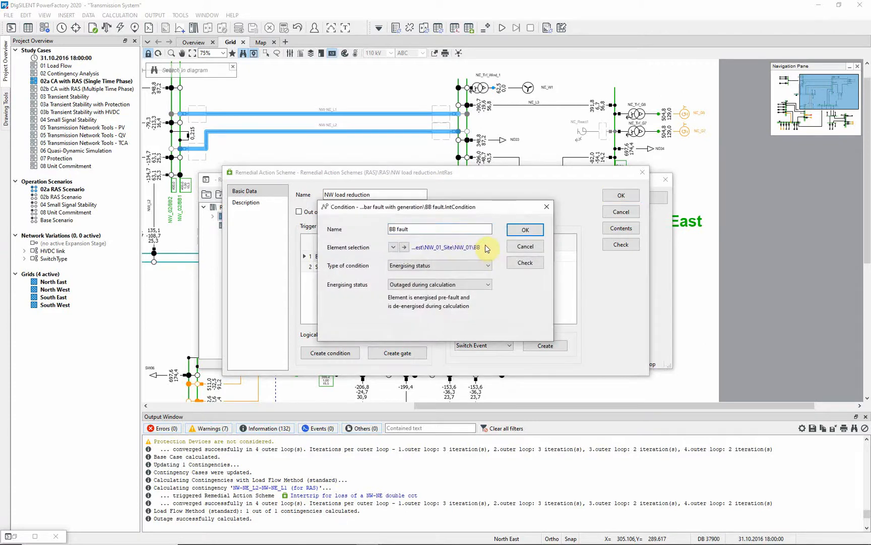
pyautogui.click(513, 247)
# Examine the "Some generation runnning" gate with its "NW_G5 off" condition, and the scheme's "Local Demand Reduction" load event
pyautogui.doubleClick(381, 268)
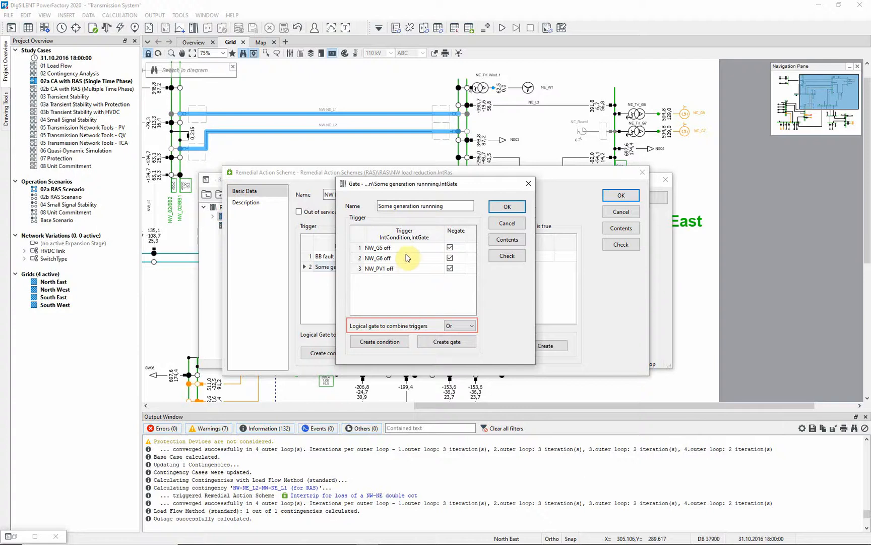
pyautogui.doubleClick(393, 247)
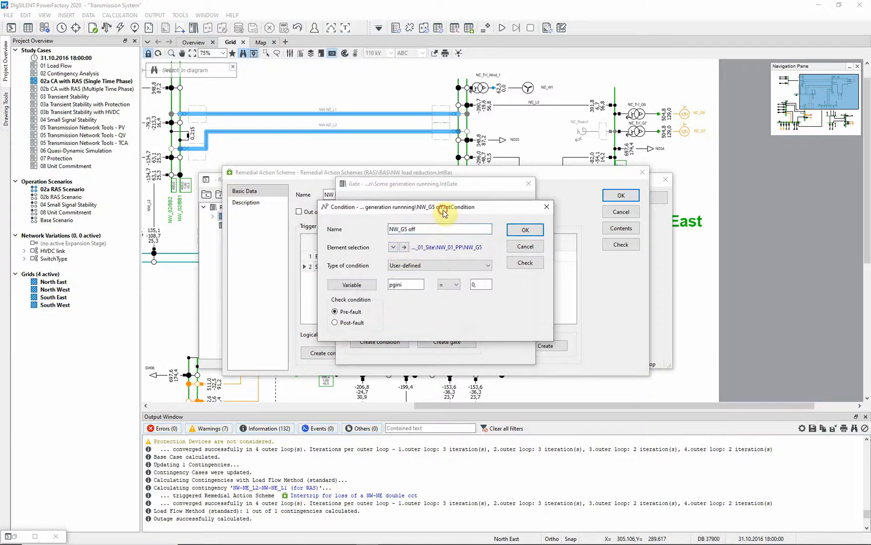
pyautogui.moveTo(446, 212); pyautogui.dragTo(506, 295)
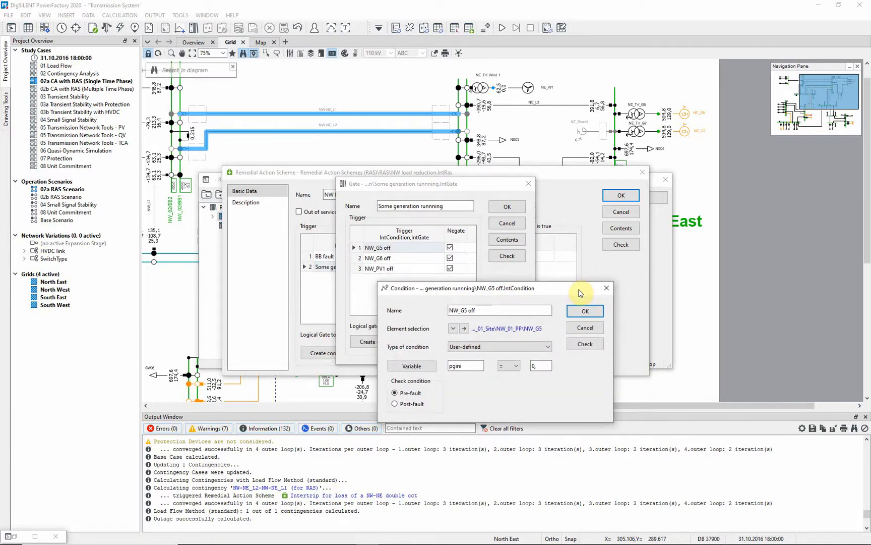
pyautogui.click(579, 328)
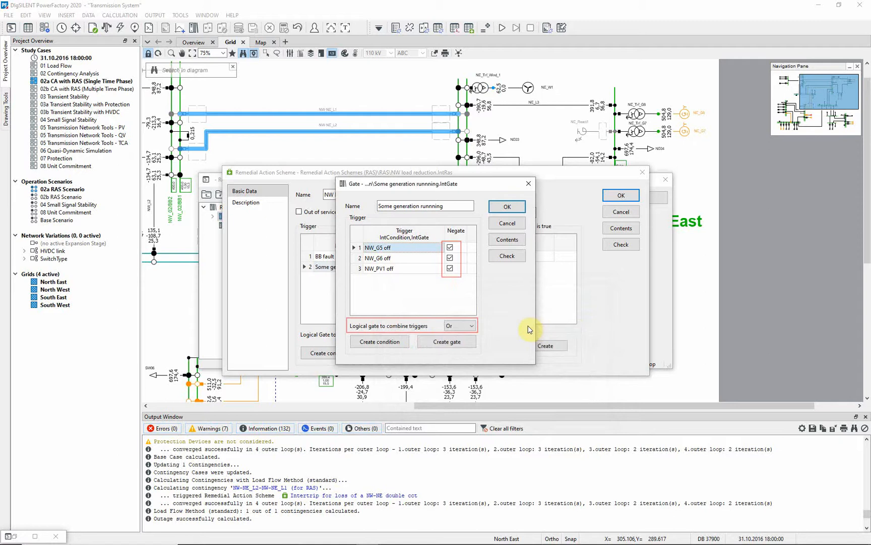
pyautogui.click(520, 224)
pyautogui.doubleClick(534, 257)
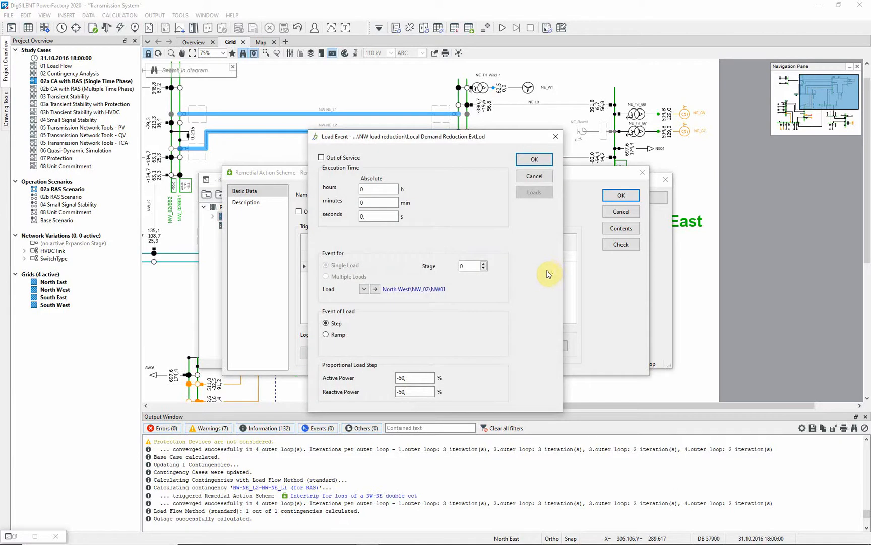
pyautogui.click(544, 178)
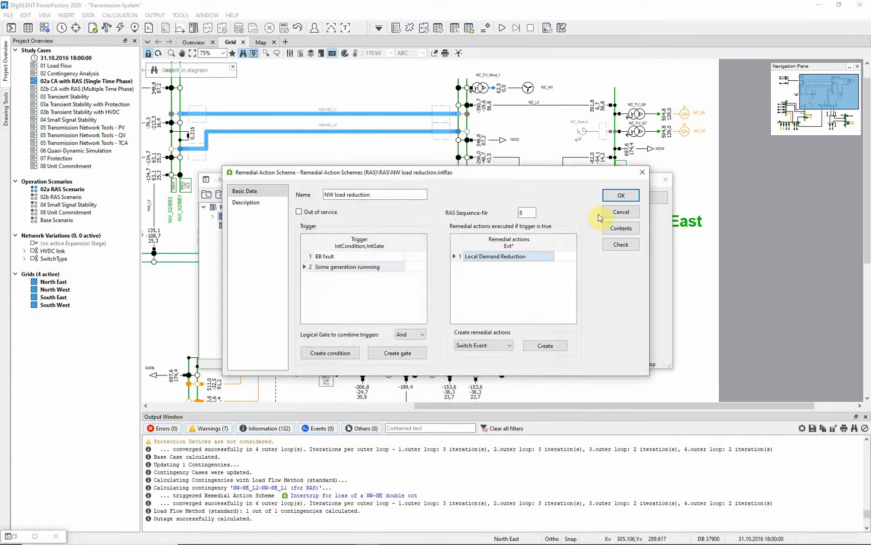
# Start a new trigger condition for the scheme, view the available condition types, choose User-defined, and discard the condition
pyautogui.click(354, 354)
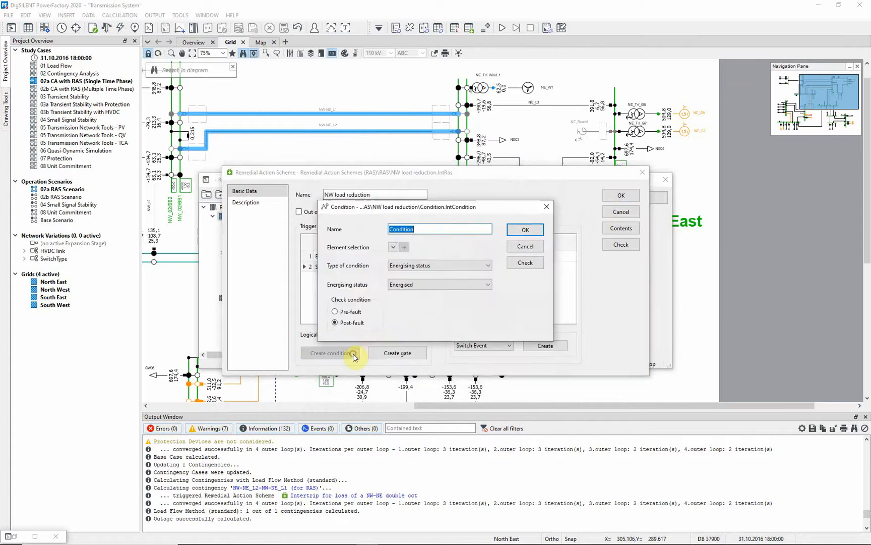
pyautogui.click(488, 271)
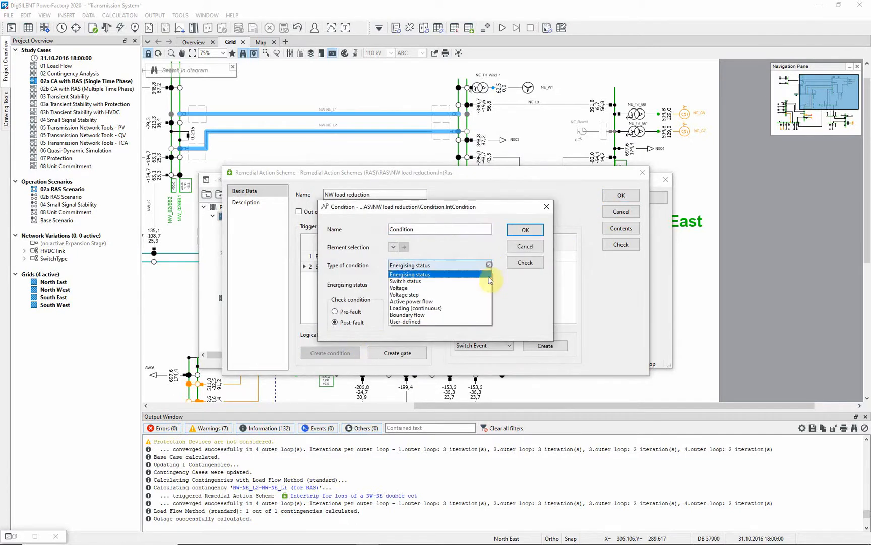
pyautogui.click(474, 324)
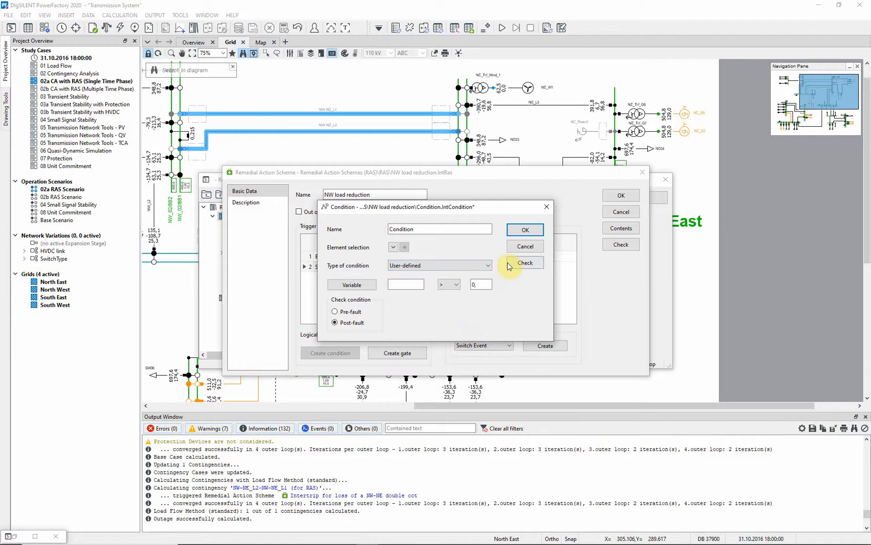
pyautogui.click(526, 244)
# Check the validity of the "NW load reduction" scheme and read its description
pyautogui.click(617, 244)
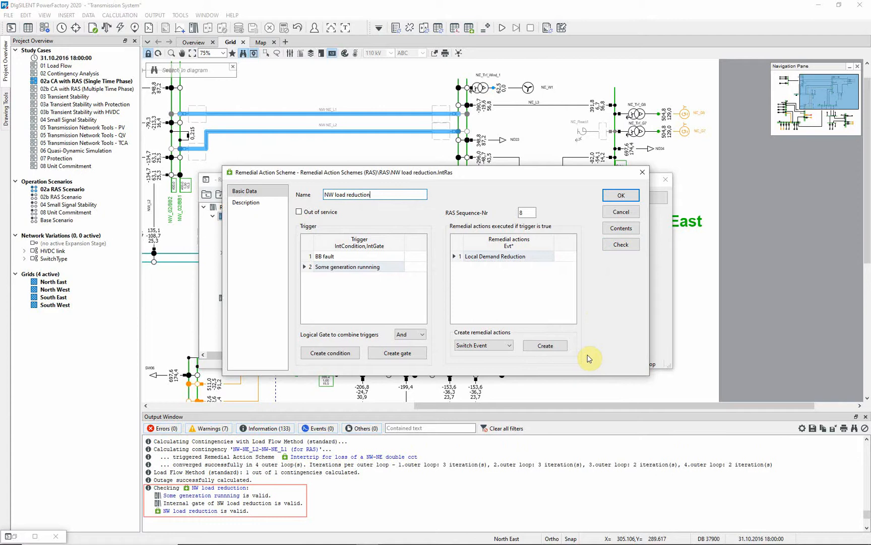
pyautogui.click(254, 204)
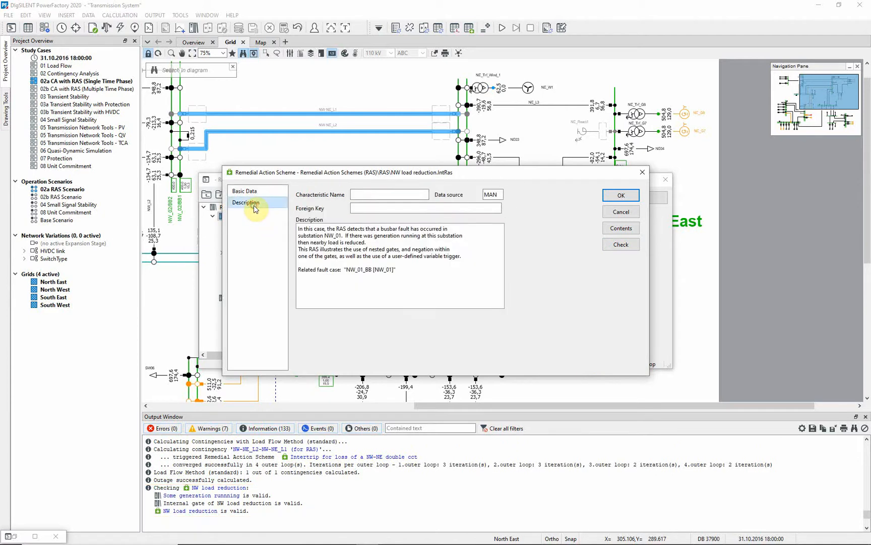